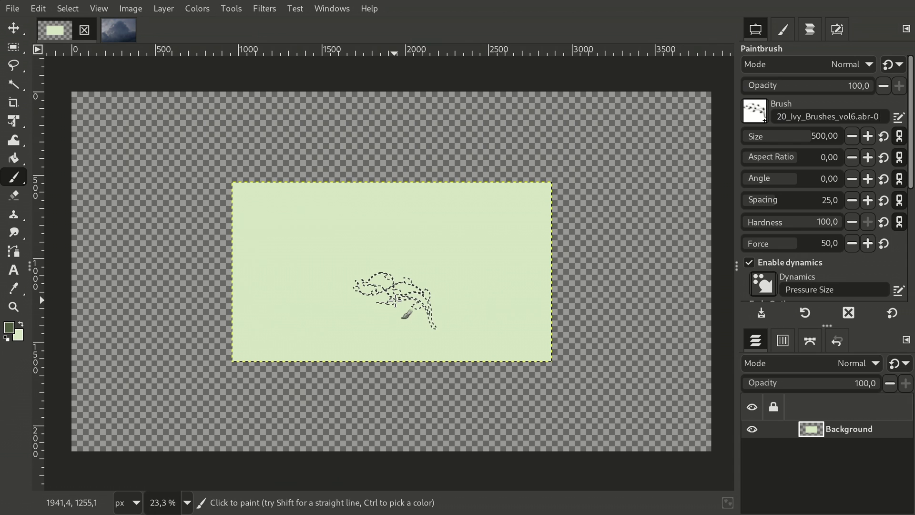
# Stamp ivy sprigs with the size-500 ivy brush along the top, right, bottom and left canvas edges.
pyautogui.keyDown('ctrl'); pyautogui.scroll(-3, 395, 300); pyautogui.keyUp('ctrl')
pyautogui.keyDown('ctrl'); pyautogui.scroll(3, 395, 300); pyautogui.keyUp('ctrl')
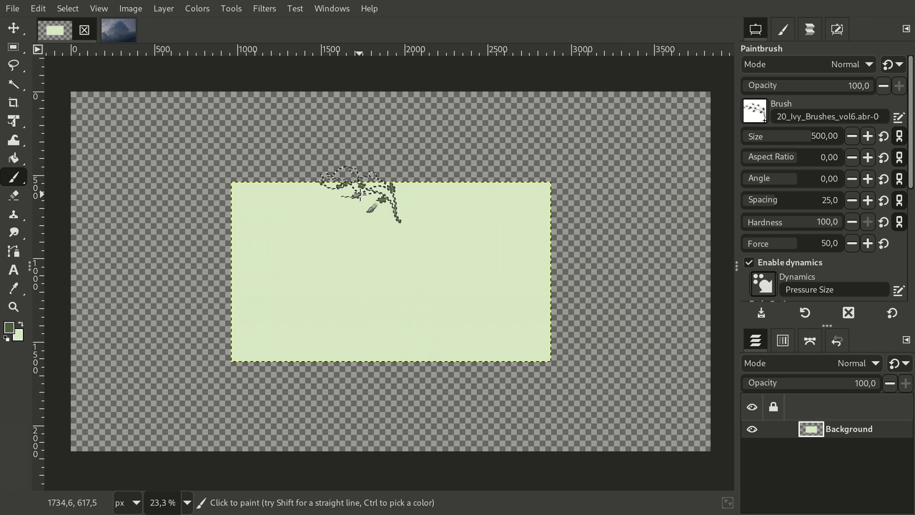
pyautogui.click(359, 193)
pyautogui.click(453, 190)
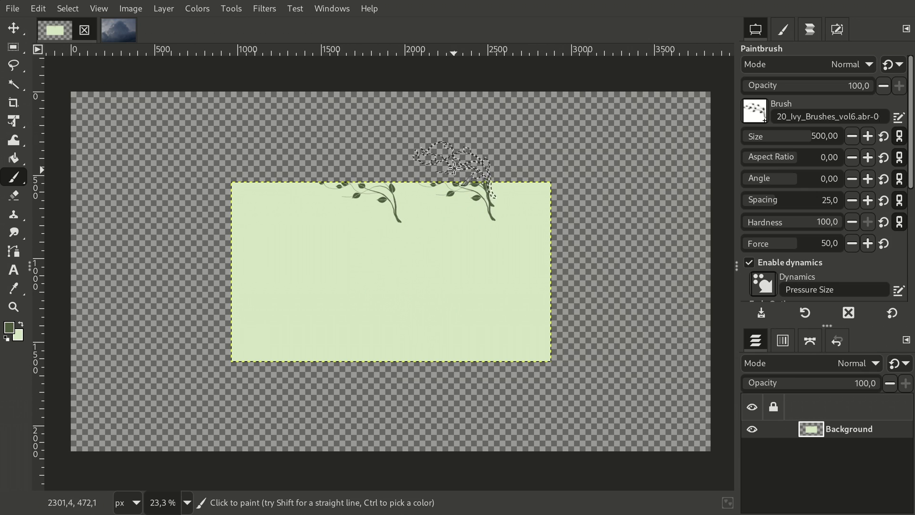
pyautogui.click(553, 246)
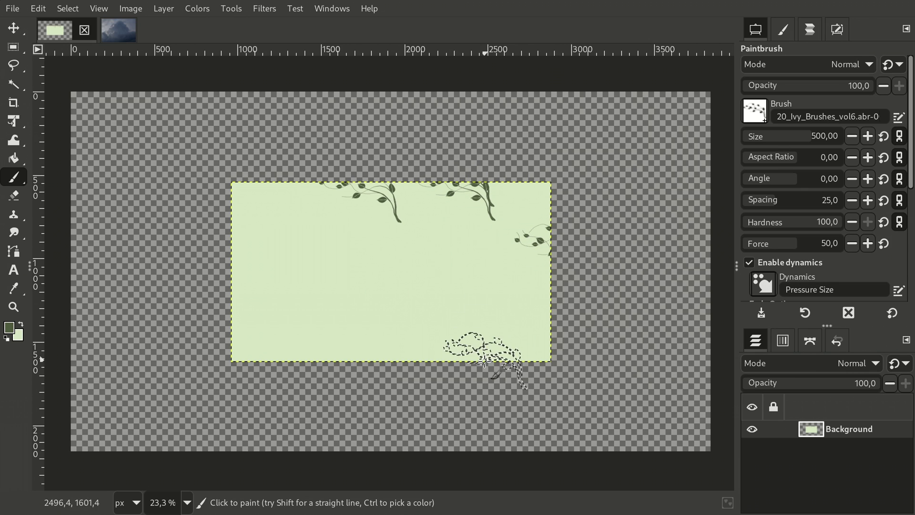
pyautogui.click(485, 361)
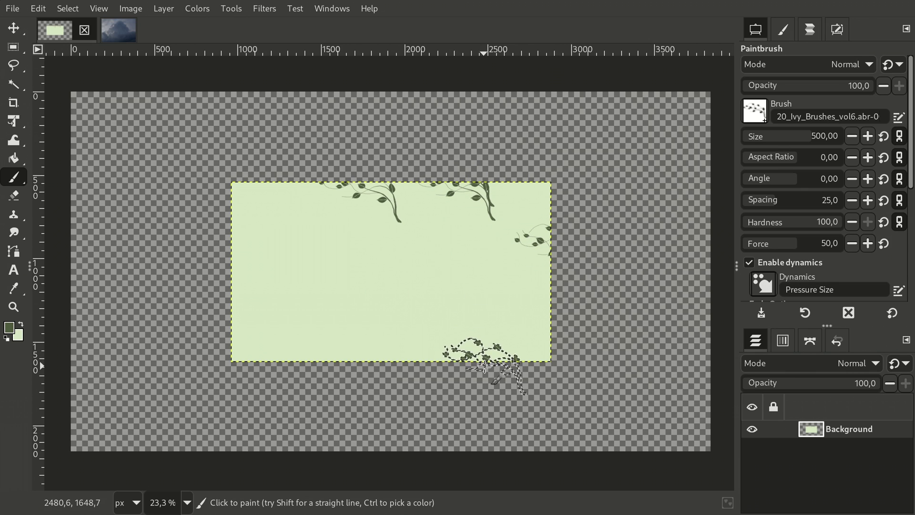
pyautogui.click(307, 369)
pyautogui.scroll(3, 212, 306)
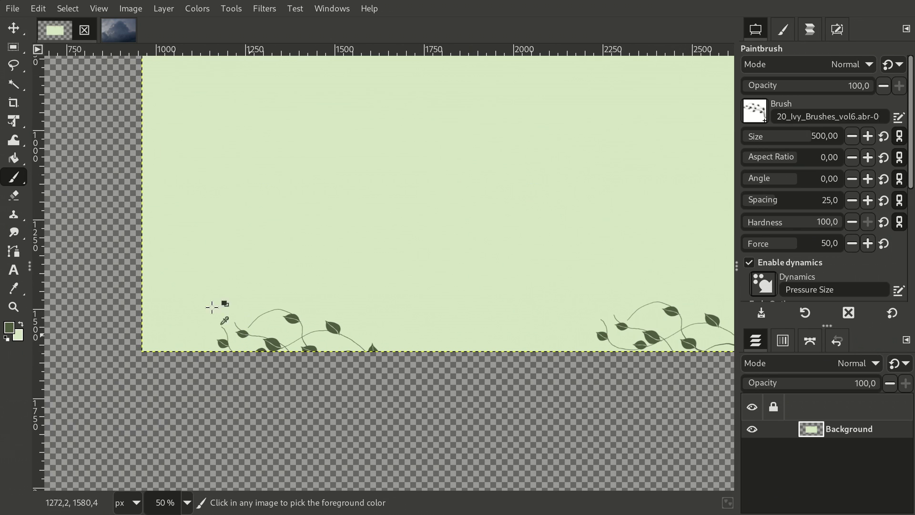
pyautogui.click(137, 217)
pyautogui.scroll(5, 132, 227)
pyautogui.click(131, 239)
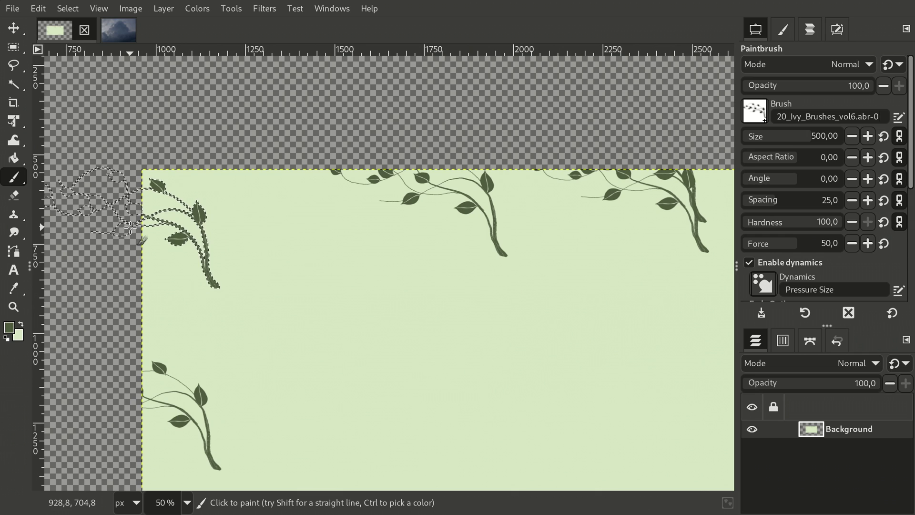
pyautogui.scroll(-3, 398, 309)
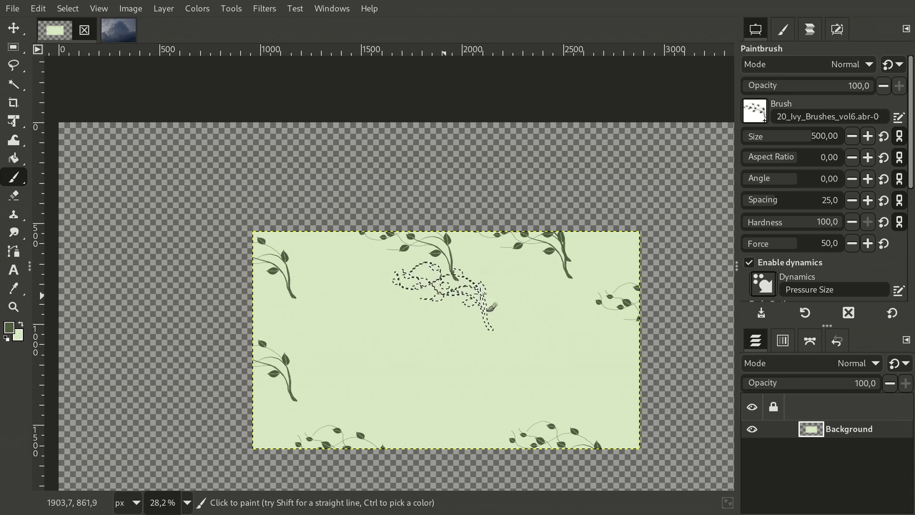
# Enable Expand Layers and stamp ivy past the top, right and bottom-right edges to grow the layer.
pyautogui.scroll(-5, 912, 262)
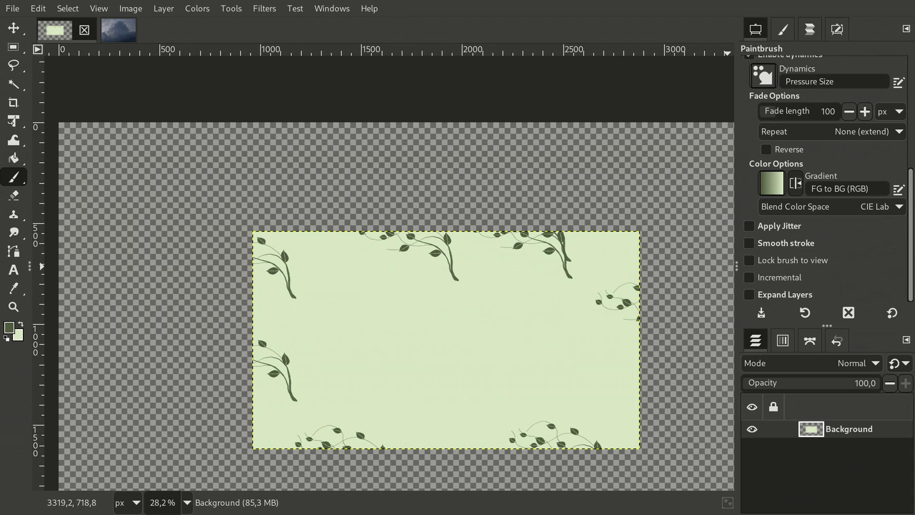
pyautogui.click(796, 297)
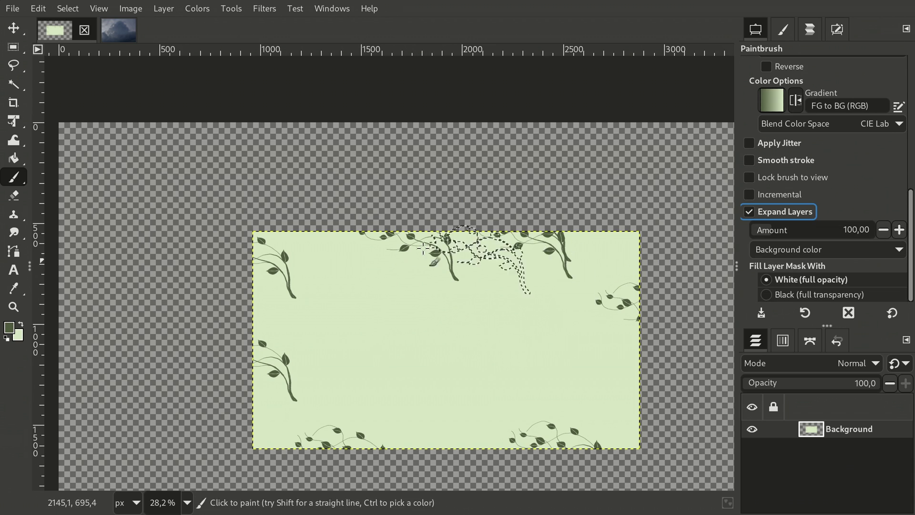
pyautogui.click(305, 234)
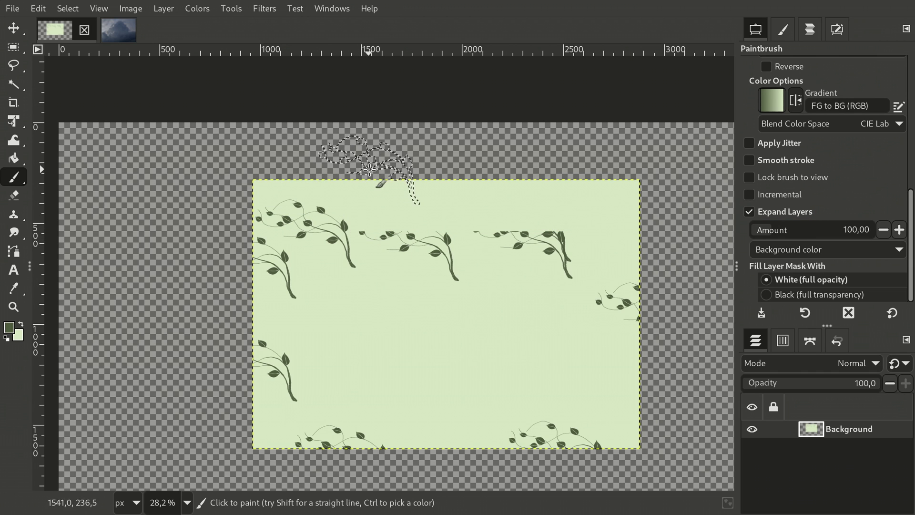
pyautogui.click(372, 177)
pyautogui.click(646, 250)
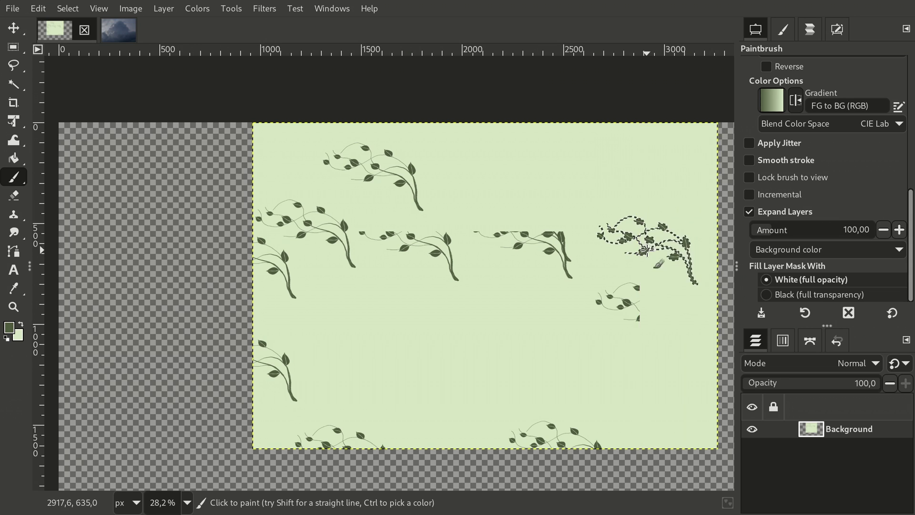
pyautogui.scroll(-3, 563, 290)
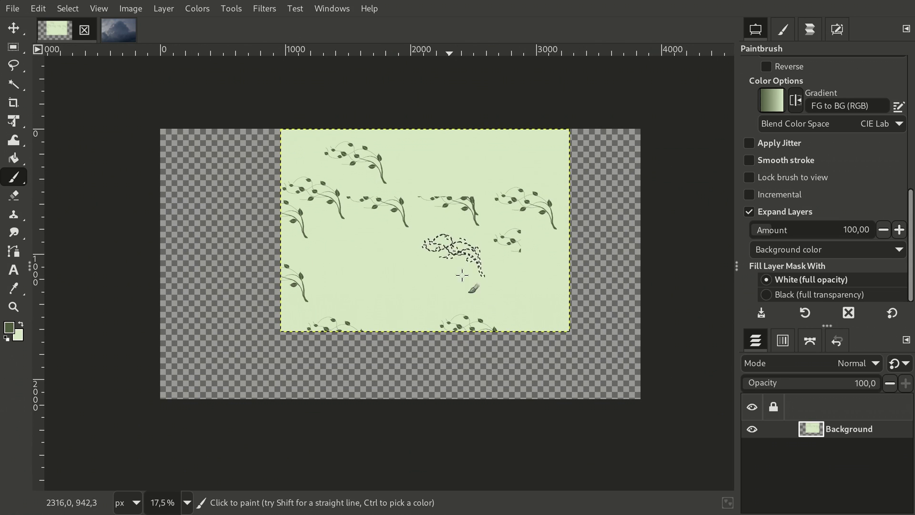
pyautogui.click(549, 339)
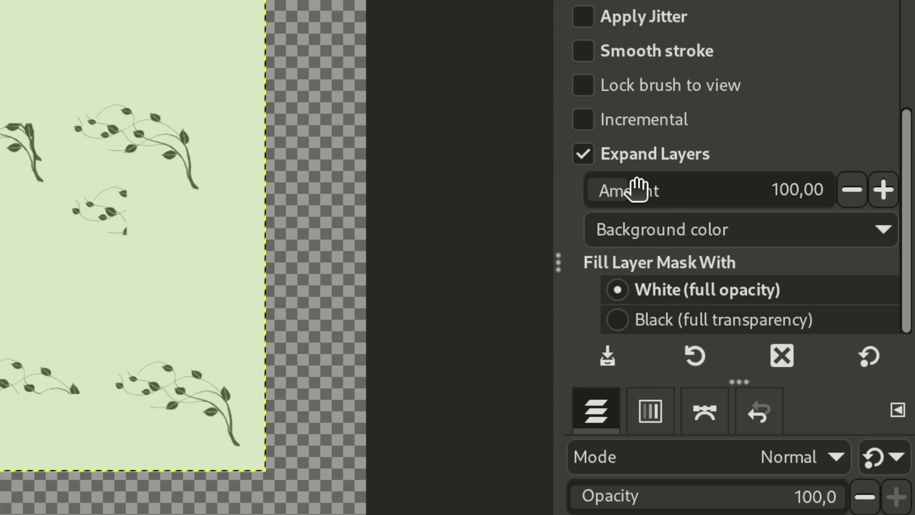
# Undo the last three ivy stamps and raise the Expand Layers amount to 570.
pyautogui.hotkey('ctrl', 'z')
pyautogui.hotkey('ctrl', 'z')
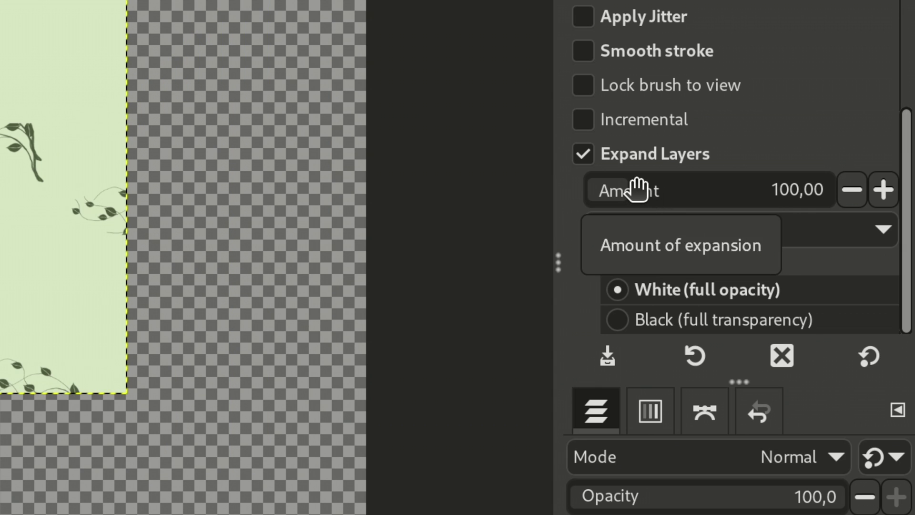
pyautogui.hotkey('ctrl', 'z')
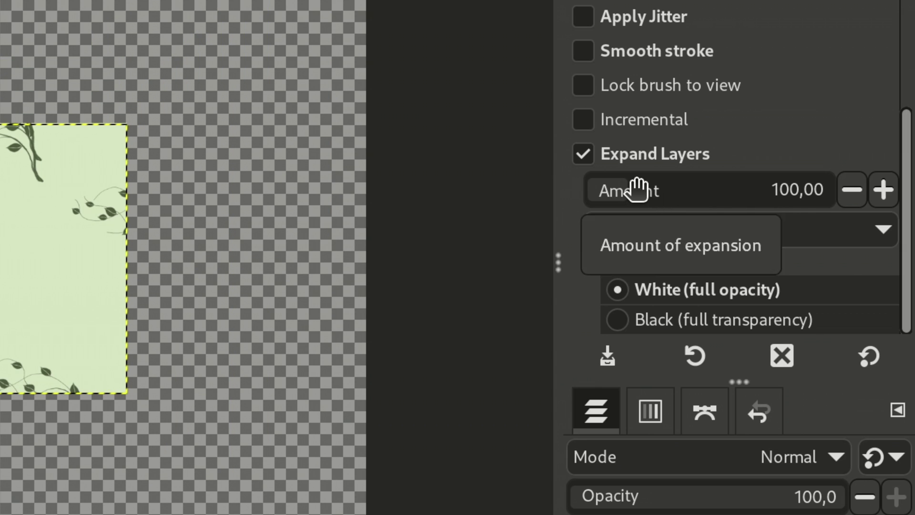
pyautogui.hotkey('ctrl', 'z')
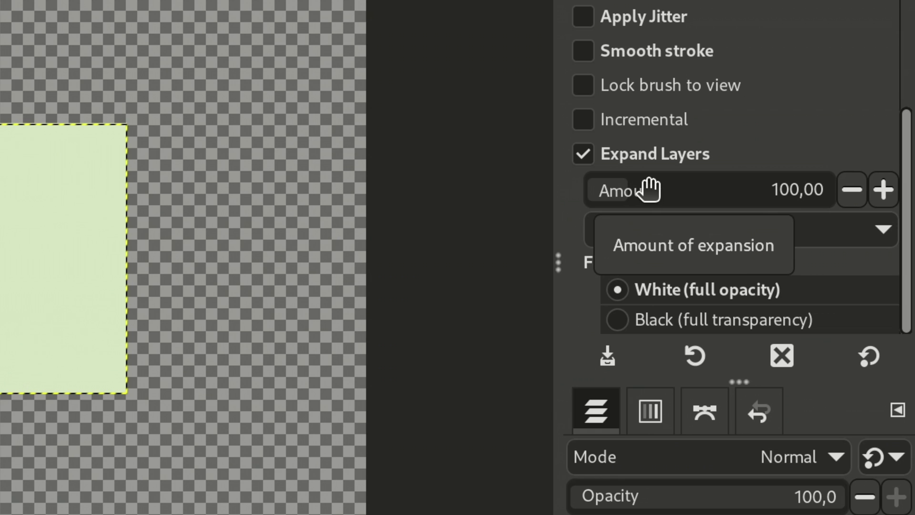
pyautogui.moveTo(650, 189); pyautogui.dragTo(672, 189)
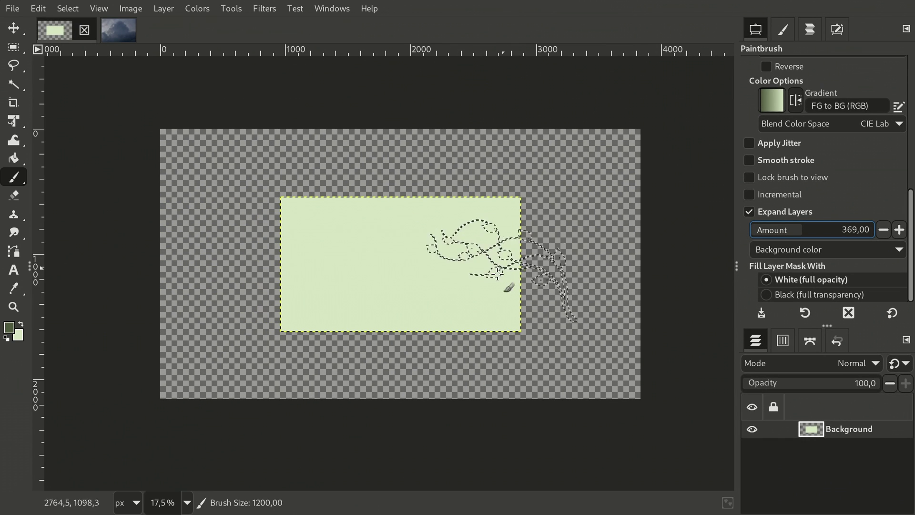
# Test-paint large ivy stamps that expand the layer right, down and upward, undoing the first.
pyautogui.click(527, 255)
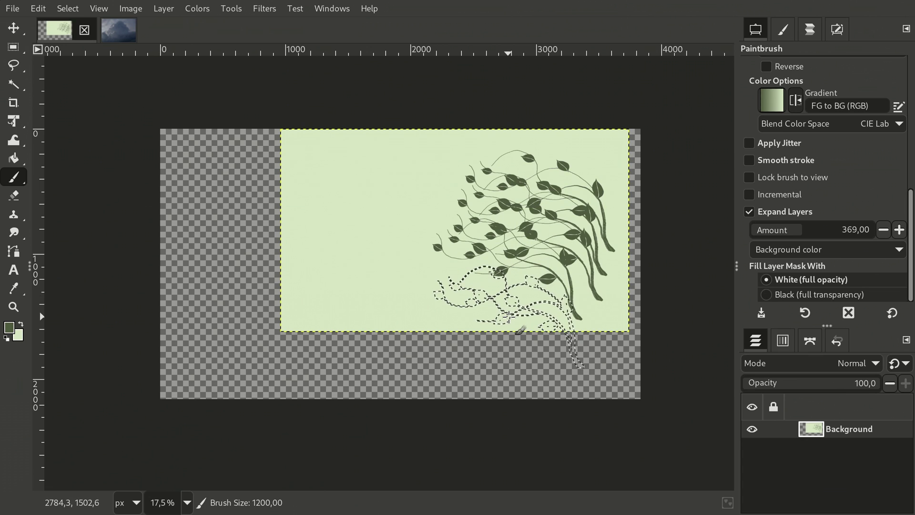
pyautogui.hotkey('ctrl', 'z')
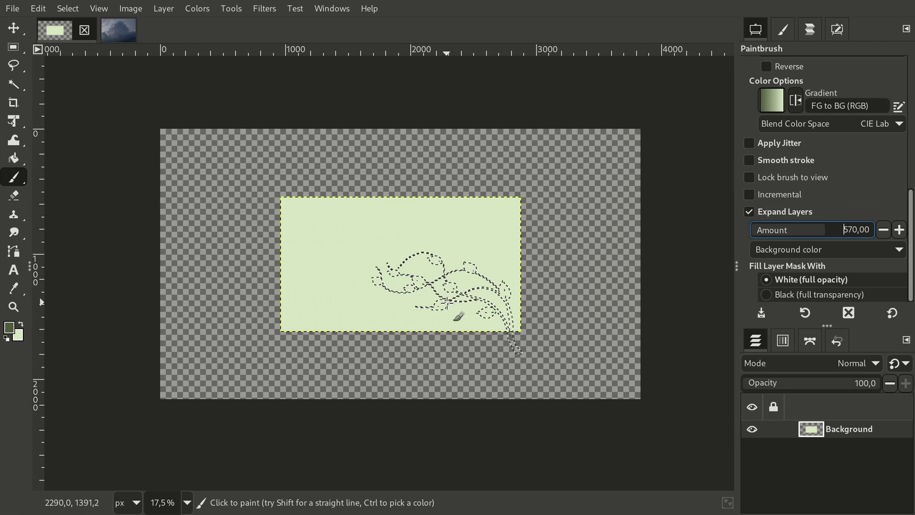
pyautogui.click(447, 303)
pyautogui.click(515, 191)
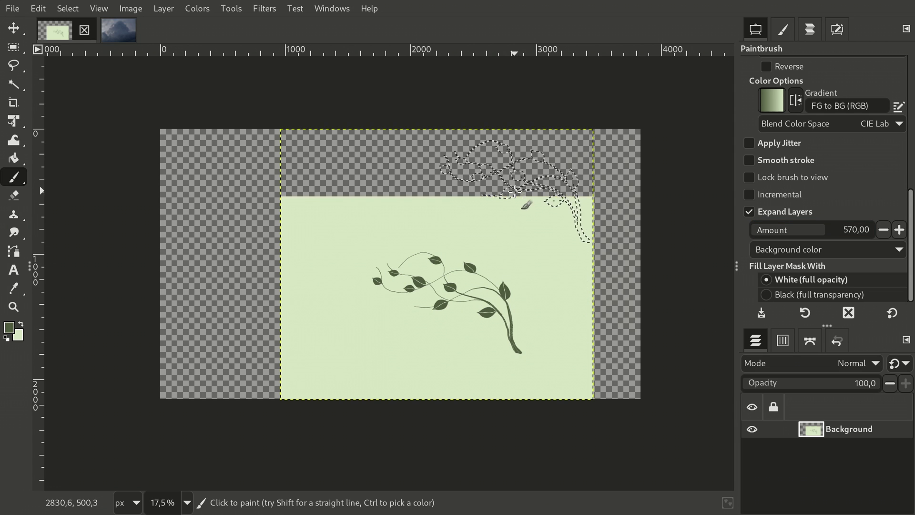
# Undo the two test stamps and bring up the Fill With choices for expanded areas.
pyautogui.hotkey('ctrl', 'z')
pyautogui.hotkey('ctrl', 'z')
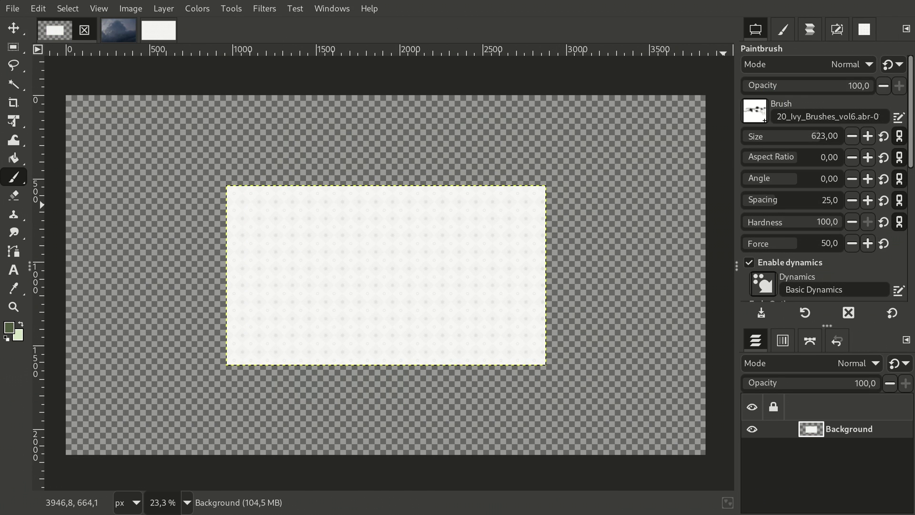
pyautogui.scroll(-2, 825, 178)
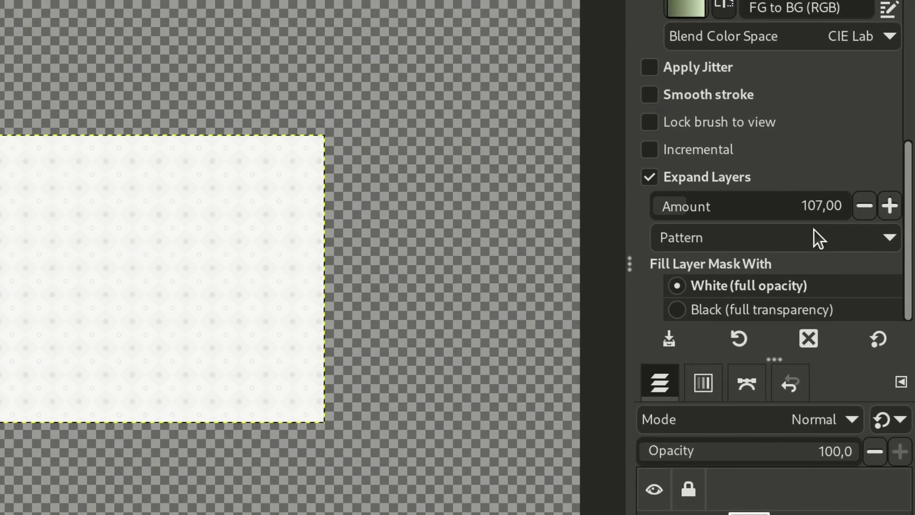
pyautogui.scroll(3, 852, 251)
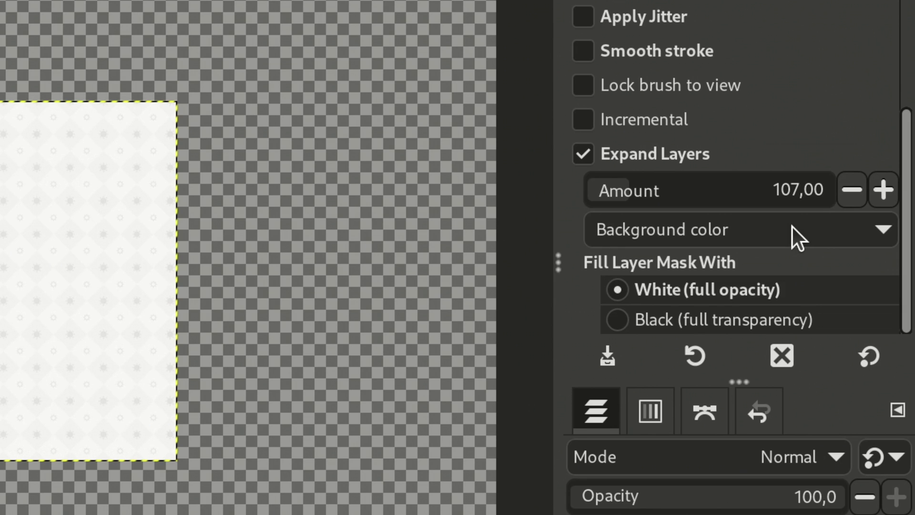
pyautogui.click(792, 228)
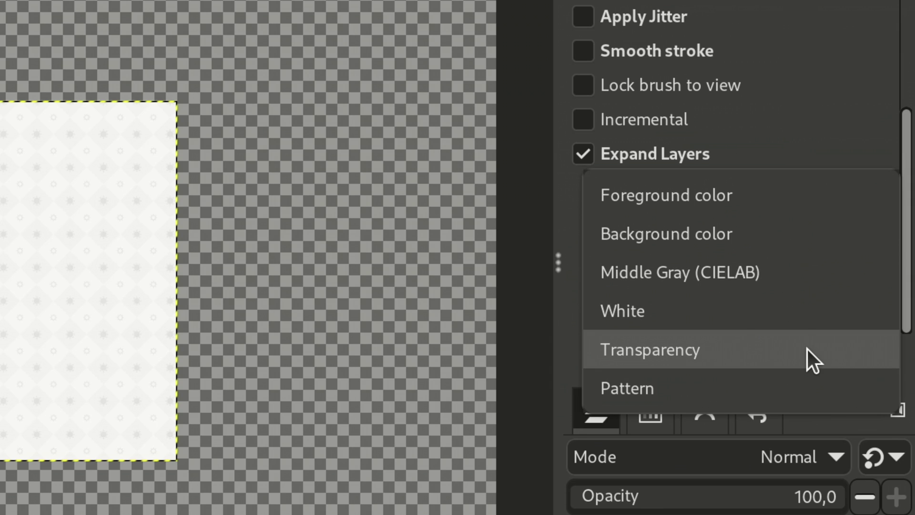
# Fill expanded areas with Pattern and stamp ivy at the top-right, upper-left and lower corners.
pyautogui.click(813, 386)
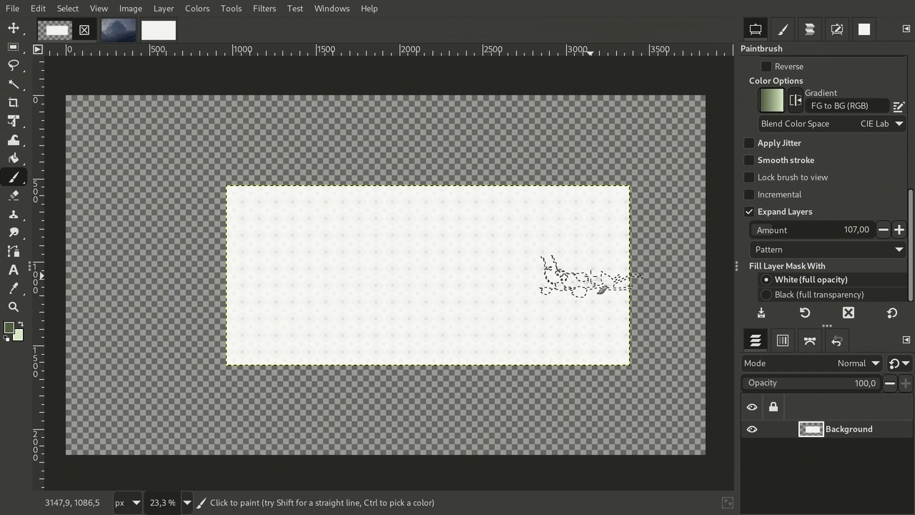
pyautogui.click(568, 144)
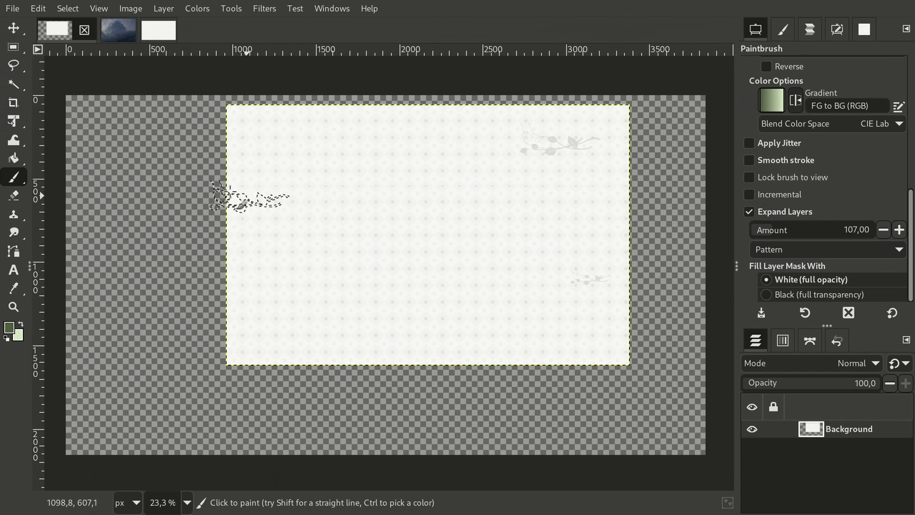
pyautogui.click(188, 172)
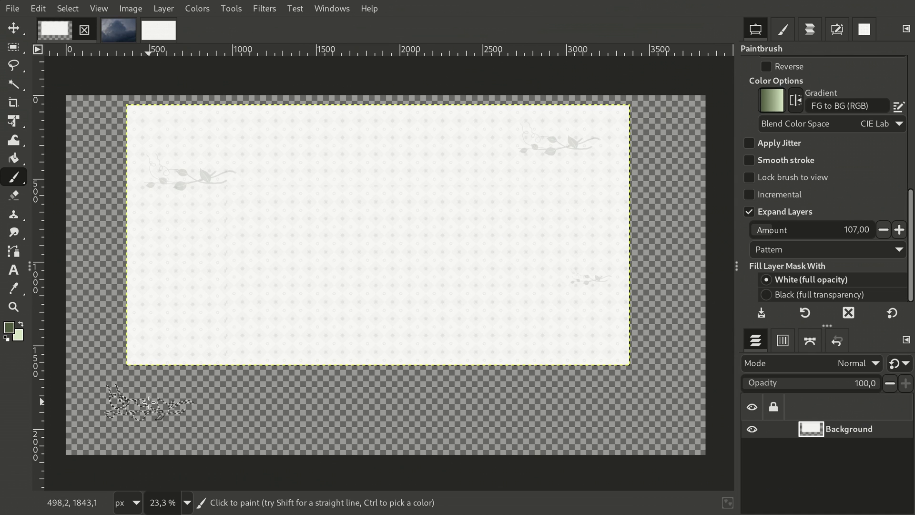
pyautogui.click(150, 403)
pyautogui.click(639, 372)
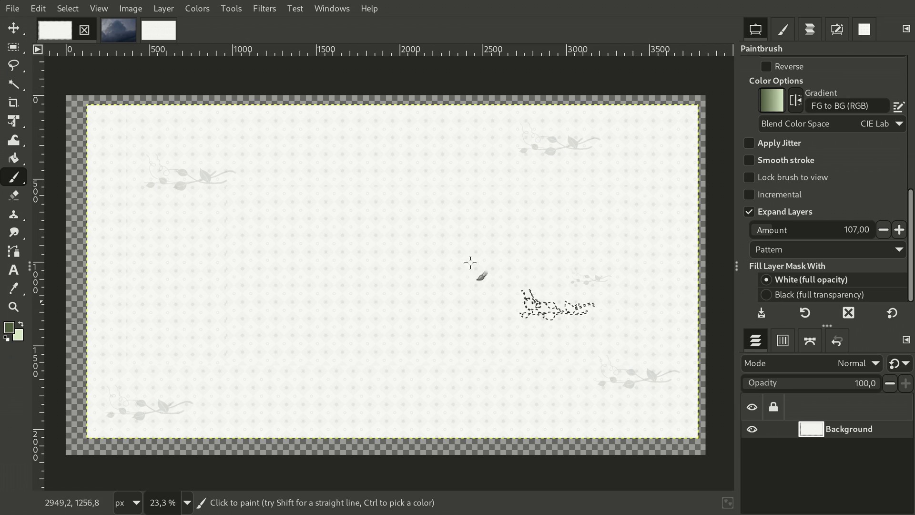
pyautogui.click(95, 178)
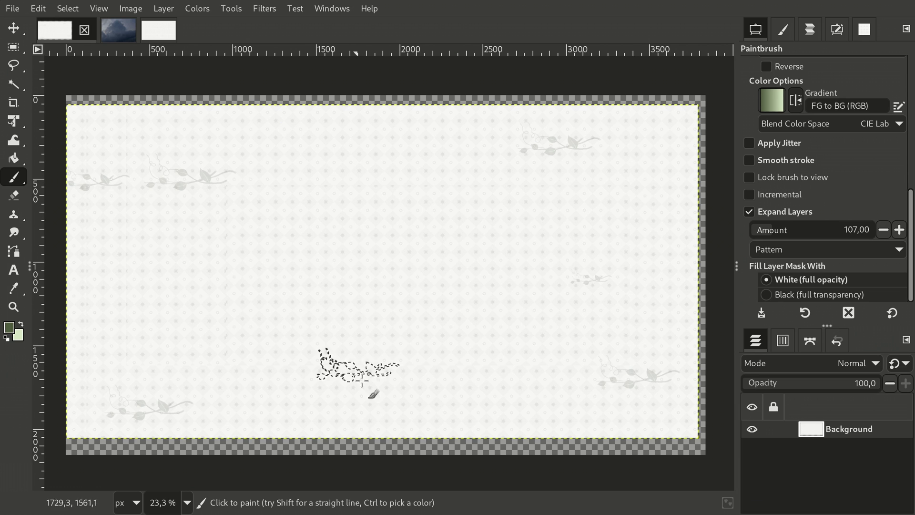
# Stamp more ivy vines near the bottom, centre, top edge and past the right edge.
pyautogui.click(384, 432)
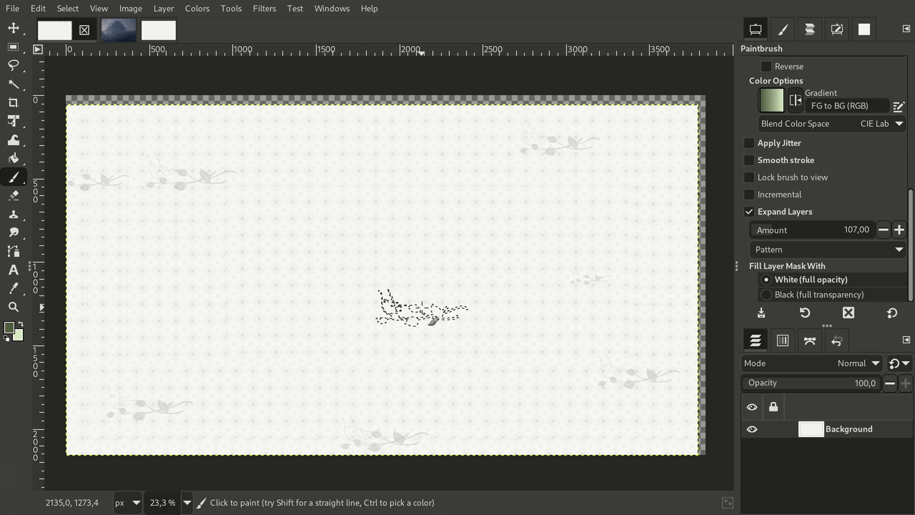
pyautogui.click(287, 315)
pyautogui.click(352, 232)
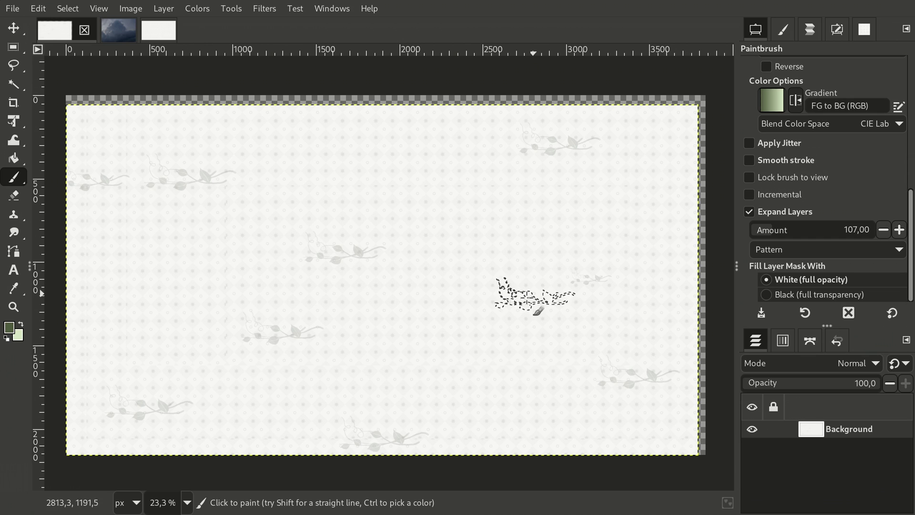
pyautogui.click(493, 294)
pyautogui.click(471, 95)
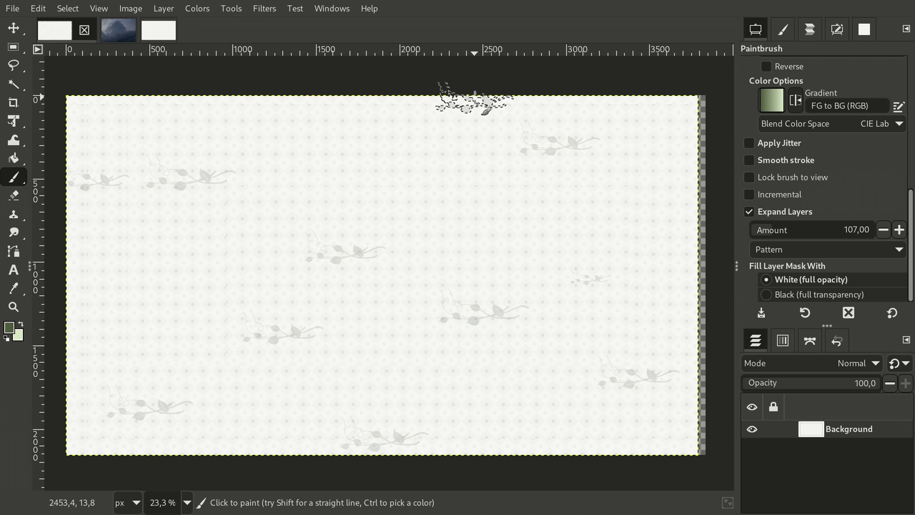
pyautogui.keyDown('ctrl'); pyautogui.scroll(-2, 603, 252); pyautogui.keyUp('ctrl')
pyautogui.click(682, 263)
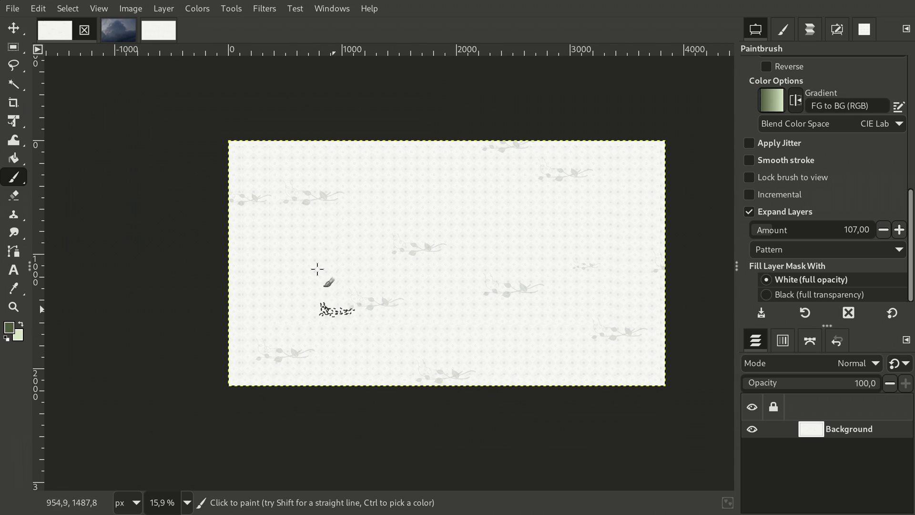
# Turn on View > Show All and stamp ivy above, left, below and right of the image.
pyautogui.click(99, 9)
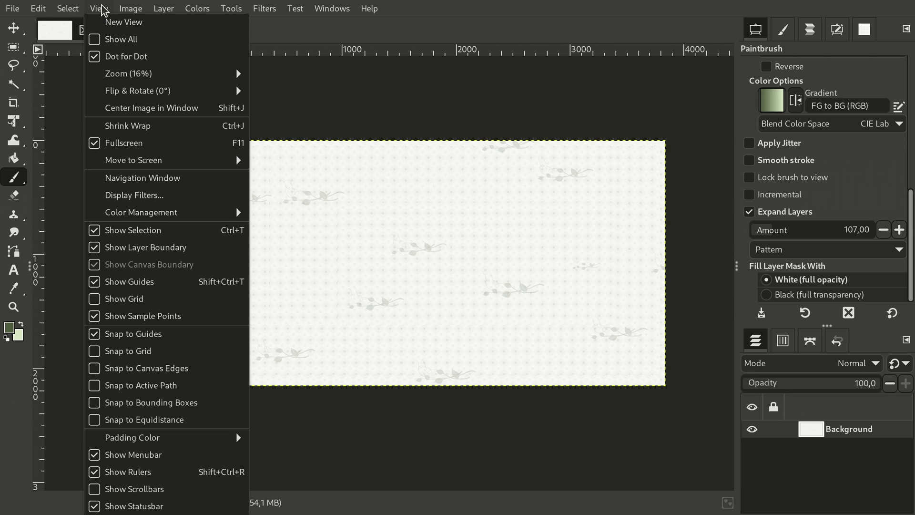
pyautogui.click(108, 41)
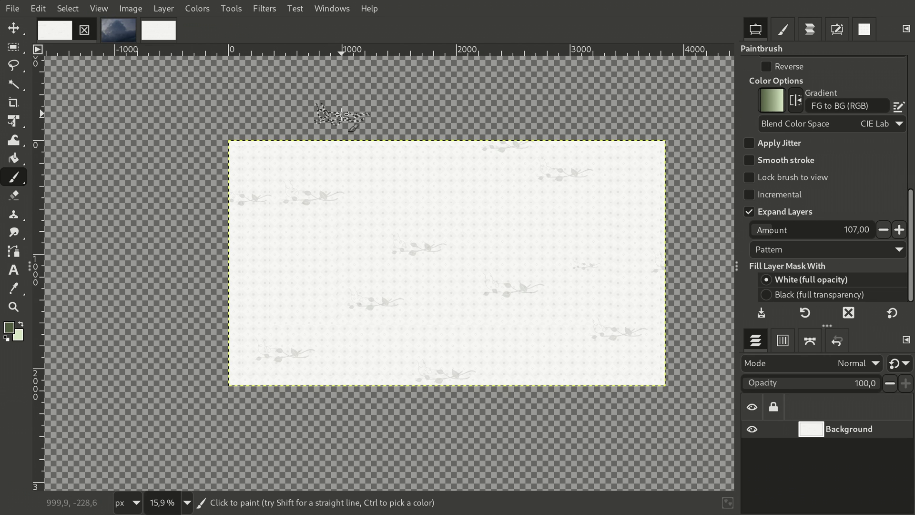
pyautogui.click(342, 114)
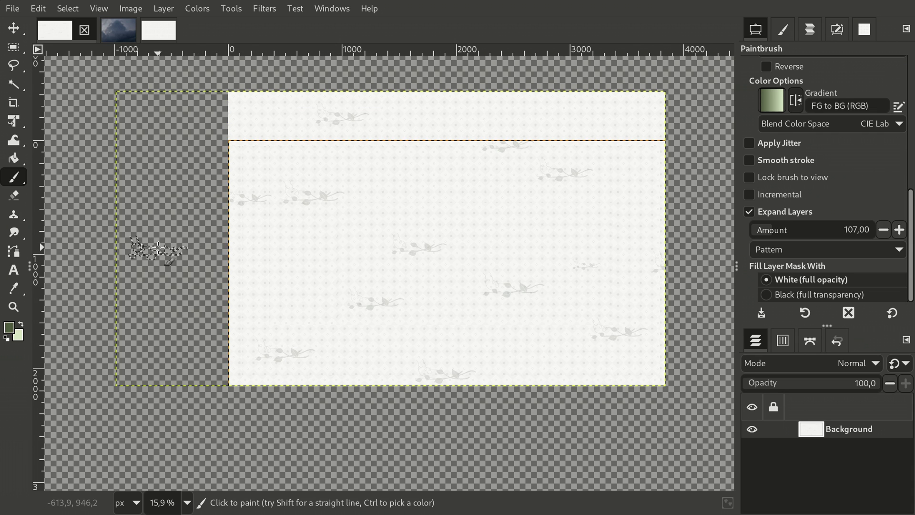
pyautogui.click(159, 247)
pyautogui.click(286, 445)
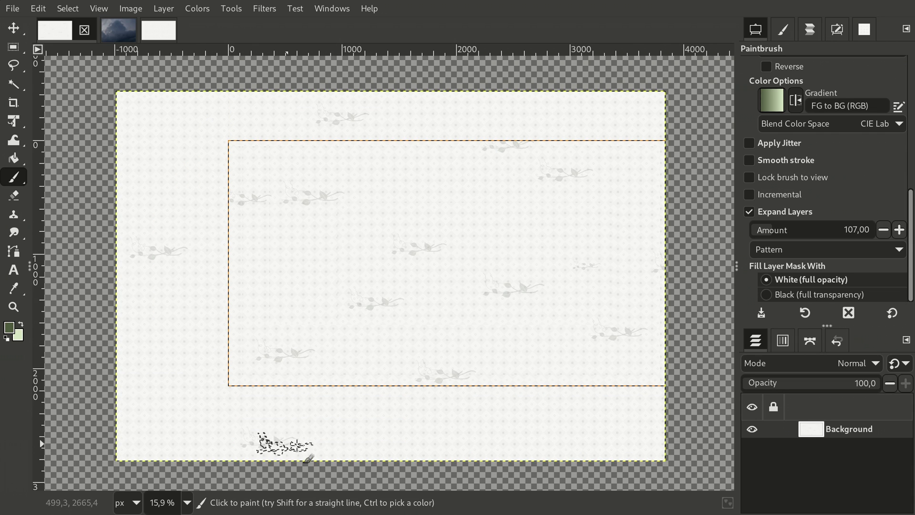
pyautogui.click(692, 293)
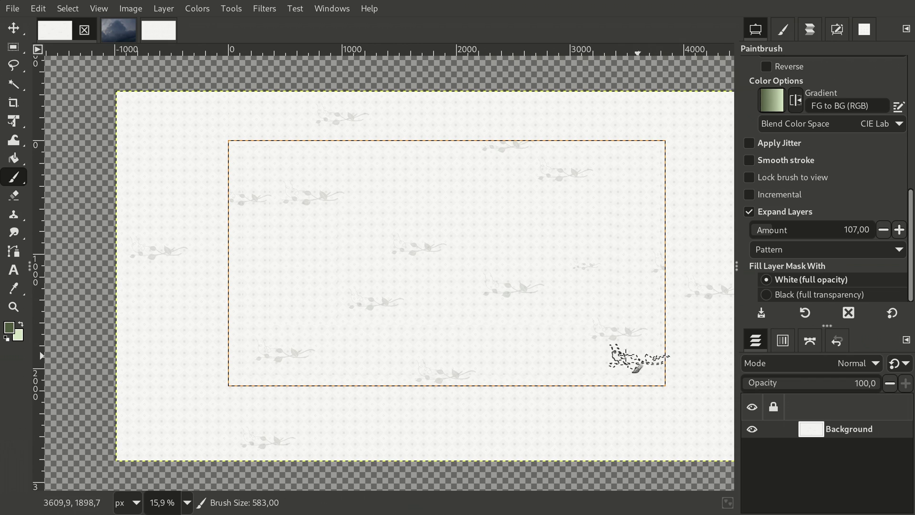
pyautogui.scroll(-2, 637, 368)
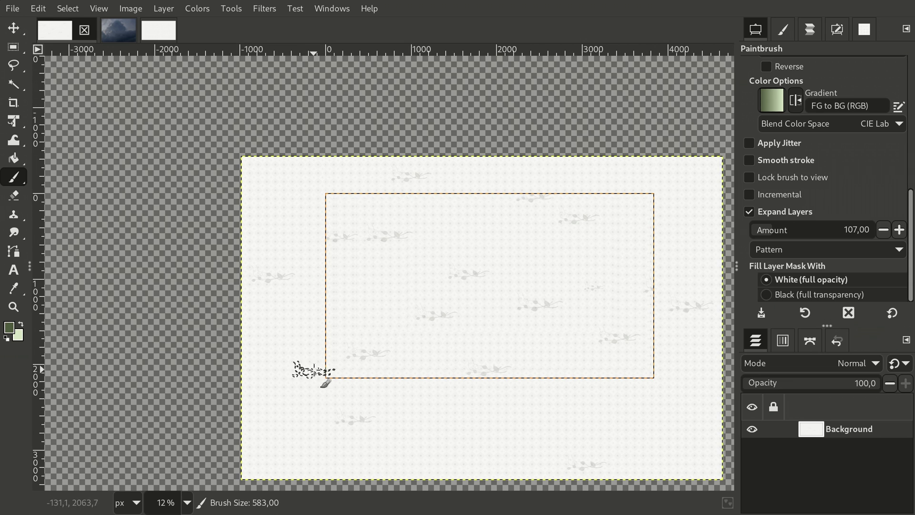
pyautogui.click(219, 272)
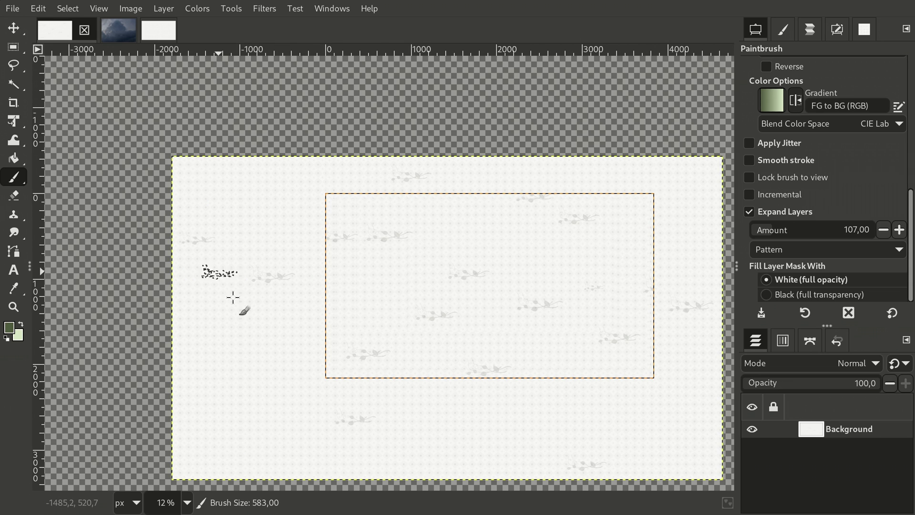
pyautogui.moveTo(244, 310)
pyautogui.mouseDown()
pyautogui.moveTo(241, 262)
pyautogui.moveTo(229, 245)
pyautogui.moveTo(241, 268)
pyautogui.mouseUp()
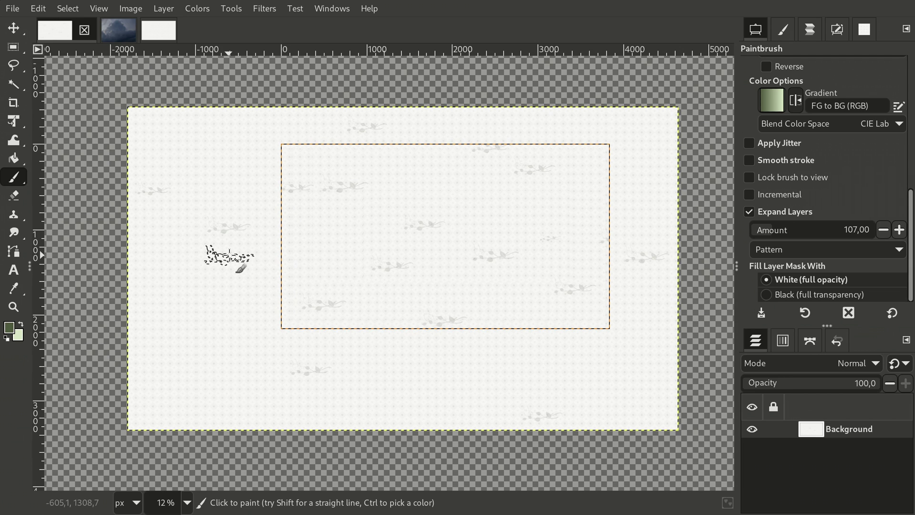
# Apply Image > Fit Canvas to Layers, then paint a short ivy stroke on the enlarged image.
pyautogui.click(131, 9)
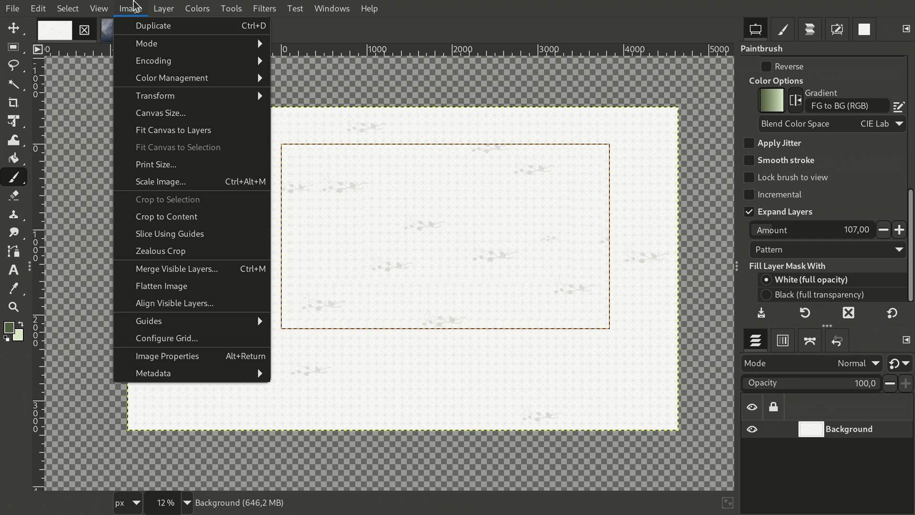
pyautogui.click(146, 128)
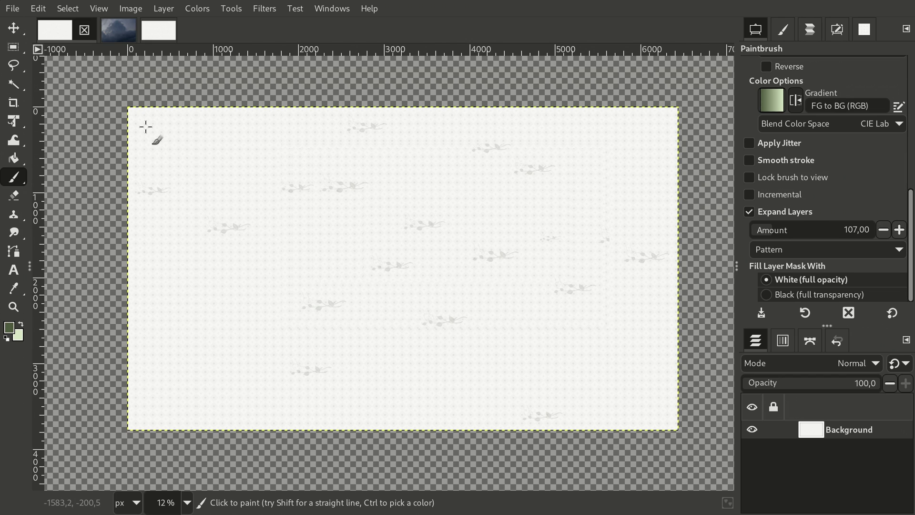
pyautogui.moveTo(150, 165); pyautogui.dragTo(189, 168)
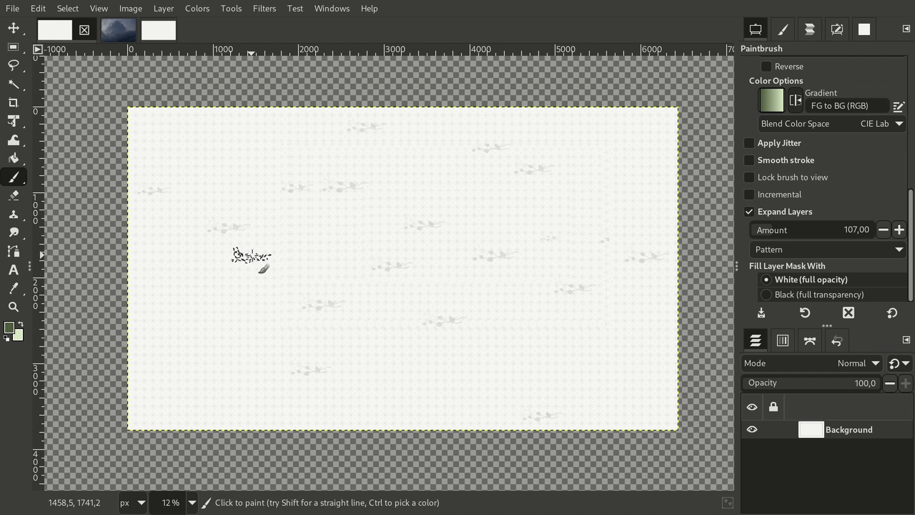
pyautogui.scroll(8, 743, 99)
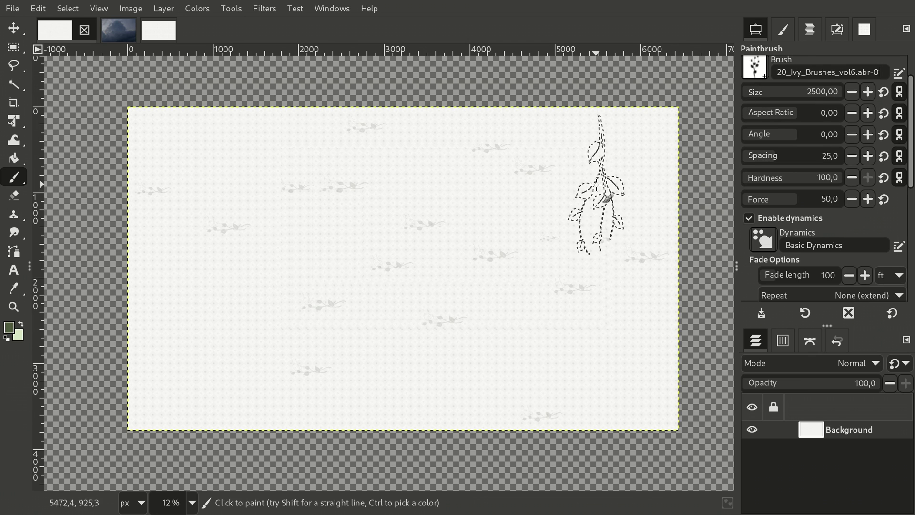
# Stamp large ivy sprigs at the upper right, lower left, lower centre and above the top-left edge.
pyautogui.click(600, 183)
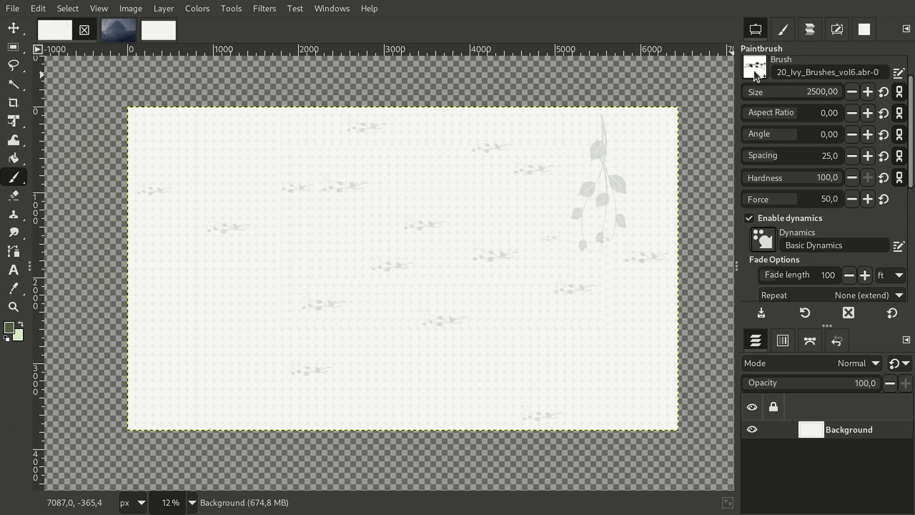
pyautogui.click(333, 341)
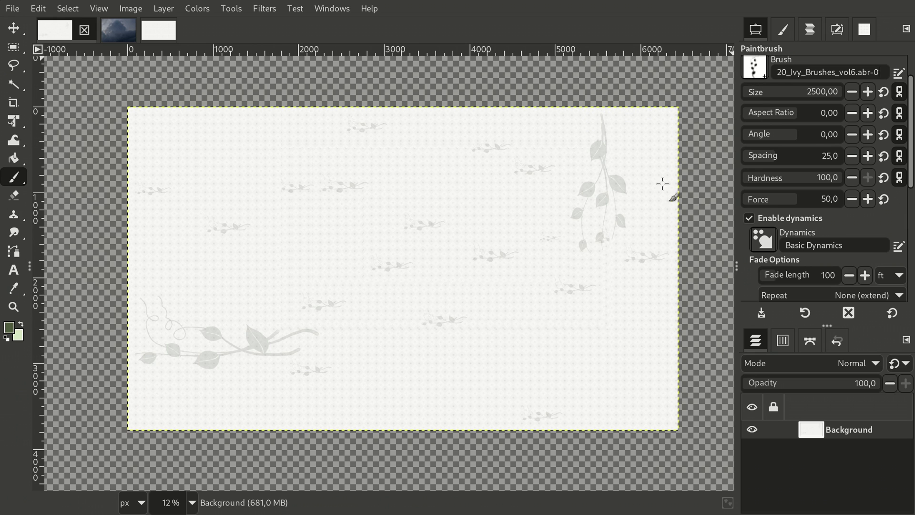
pyautogui.click(503, 337)
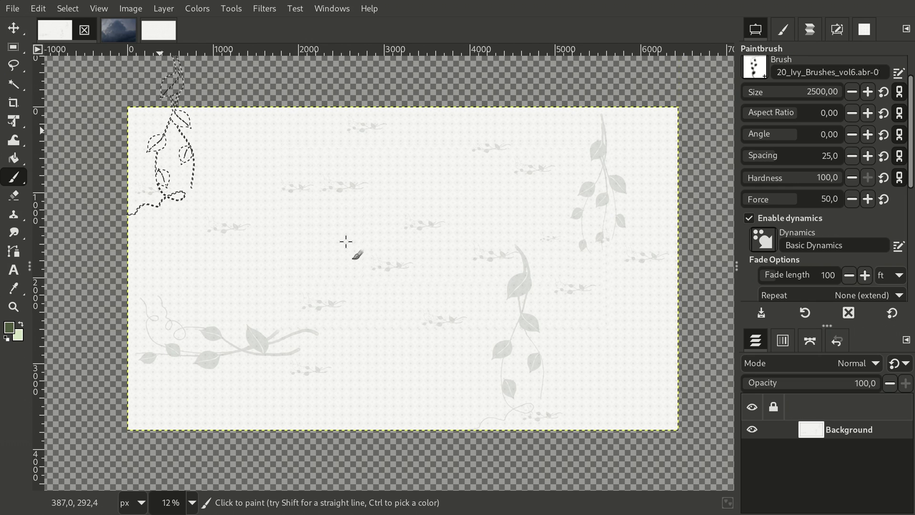
pyautogui.click(163, 134)
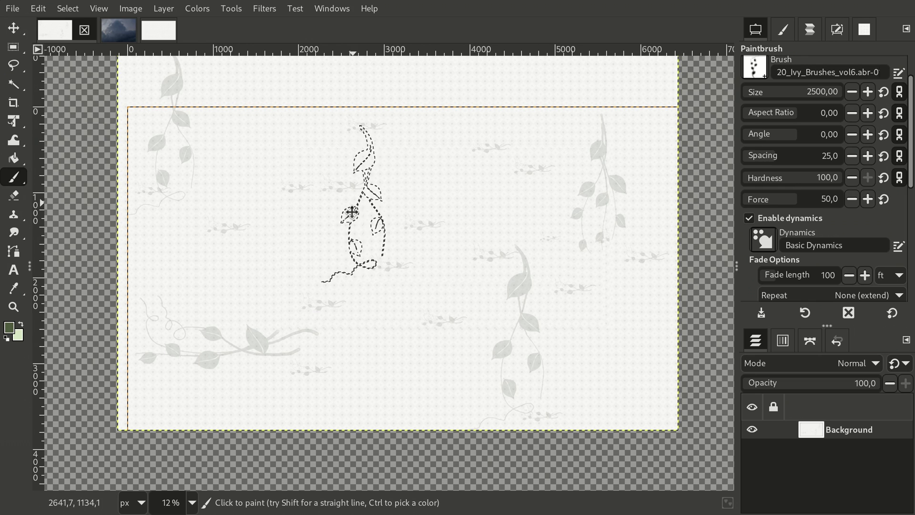
# Stamp ivy near the top centre beyond the edge and paint a short test stroke lower down.
pyautogui.scroll(2, 351, 235)
pyautogui.scroll(-1, 352, 236)
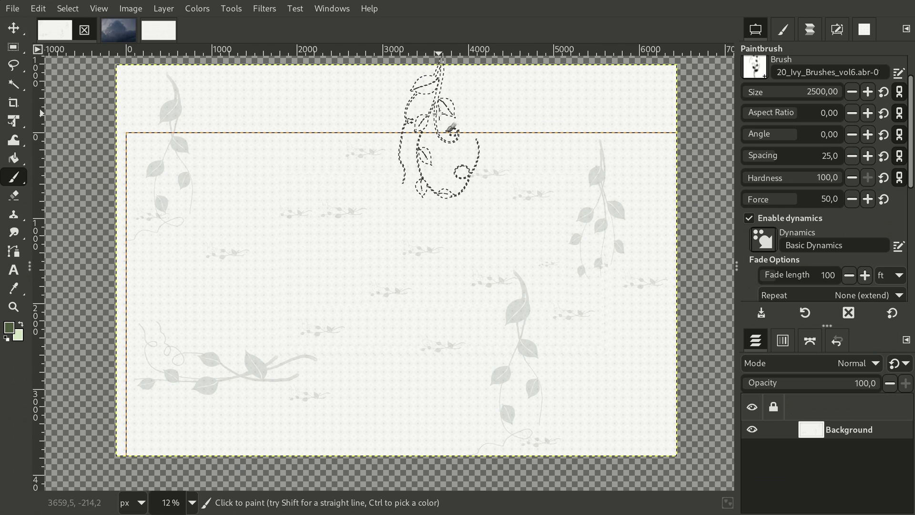
pyautogui.click(438, 105)
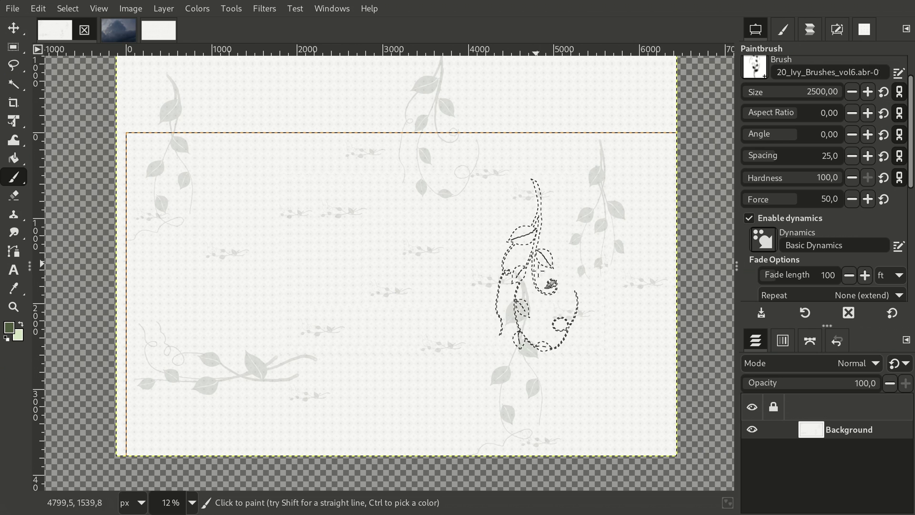
pyautogui.scroll(2, 522, 253)
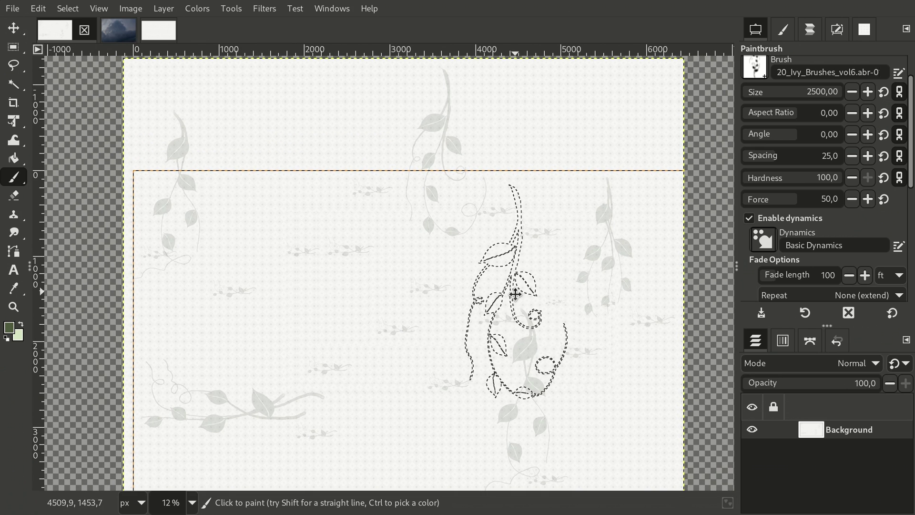
pyautogui.keyDown('ctrl'); pyautogui.scroll(-1, 513, 285); pyautogui.keyUp('ctrl')
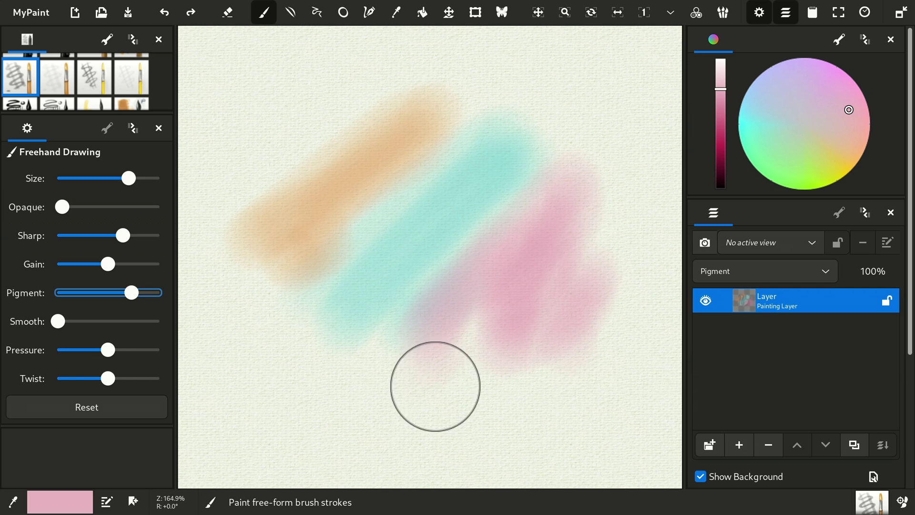
pyautogui.moveTo(434, 385)
pyautogui.mouseDown()
pyautogui.moveTo(564, 348)
pyautogui.moveTo(472, 348)
pyautogui.mouseUp()
pyautogui.scroll(-8, 472, 348)
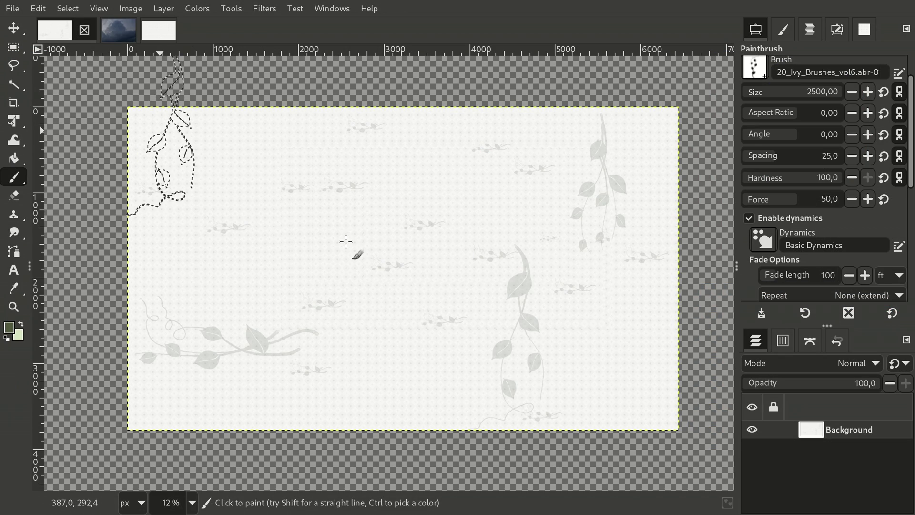
# Stamp ivy above the top-left and top edges, then undo the strokes along the right edge.
pyautogui.click(162, 133)
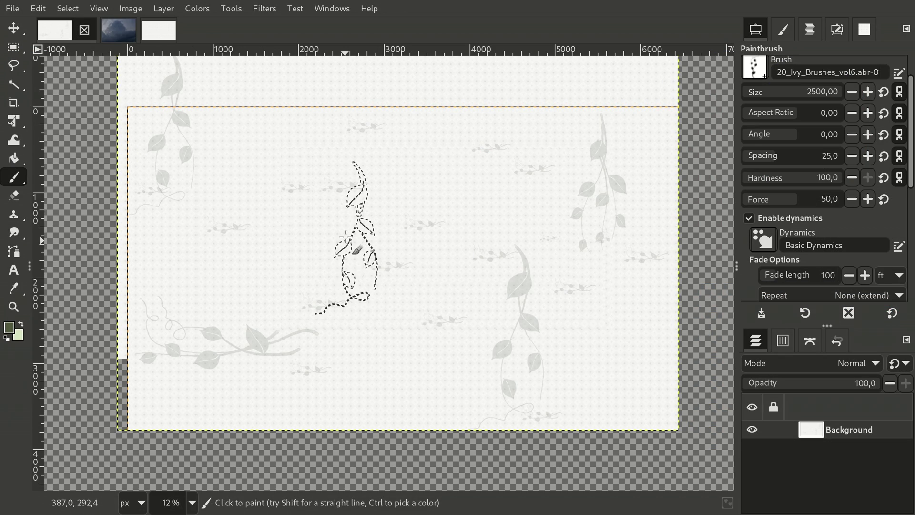
pyautogui.scroll(2, 351, 237)
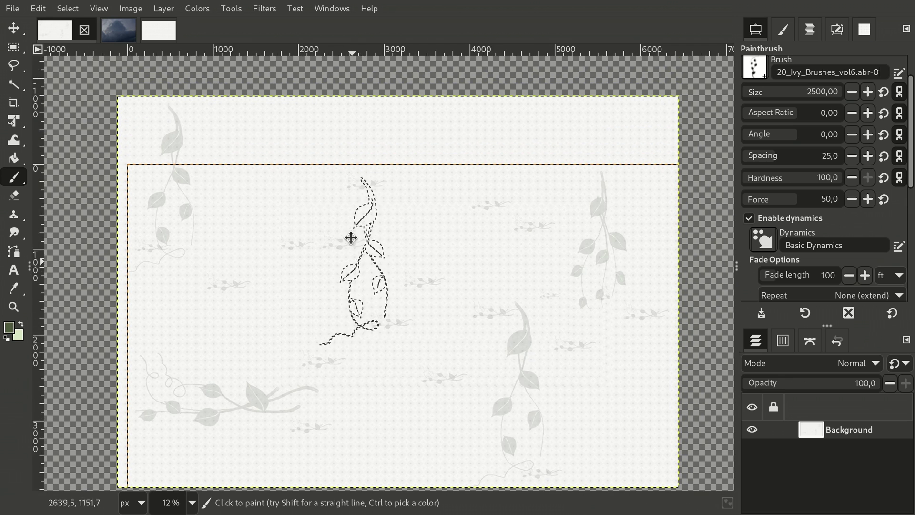
pyautogui.scroll(-1, 351, 237)
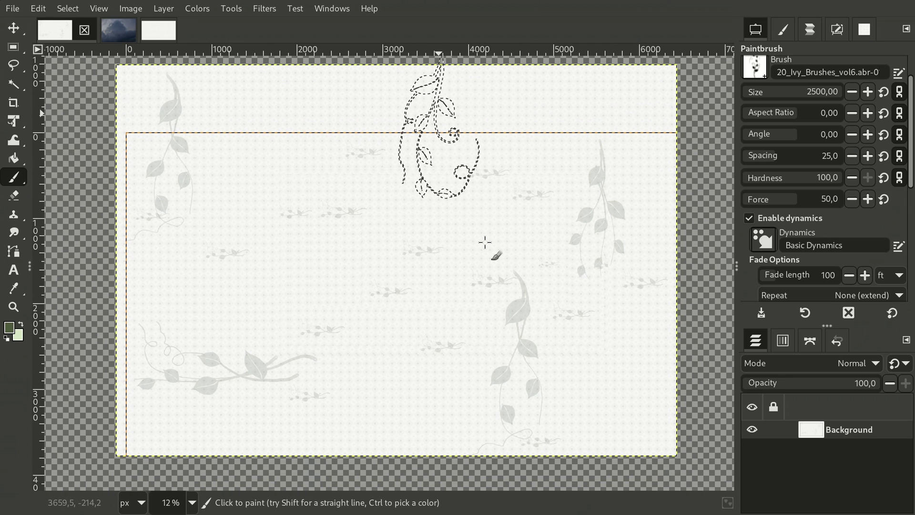
pyautogui.click(439, 121)
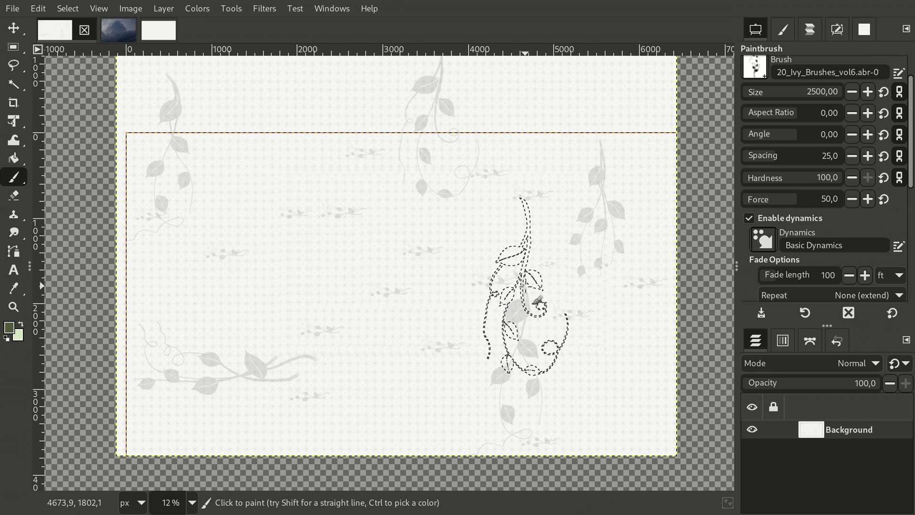
pyautogui.scroll(2, 522, 254)
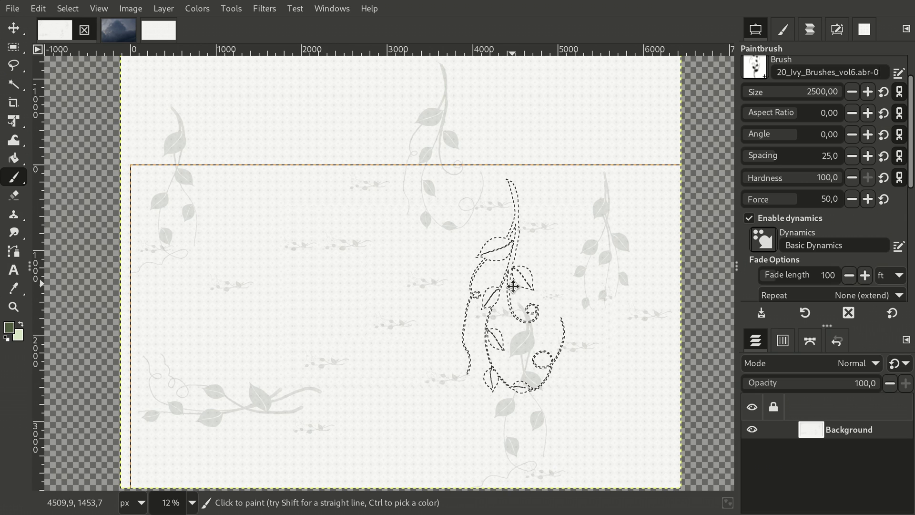
pyautogui.scroll(-1, 514, 285)
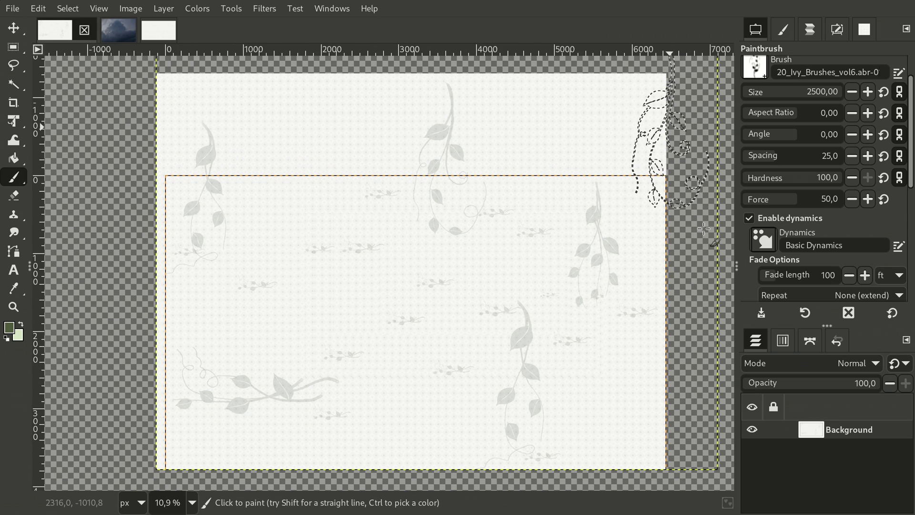
pyautogui.moveTo(676, 267)
pyautogui.mouseDown()
pyautogui.moveTo(701, 228)
pyautogui.moveTo(674, 266)
pyautogui.mouseUp()
pyautogui.hotkey('ctrl', 'z')
pyautogui.hotkey('ctrl', 'z')
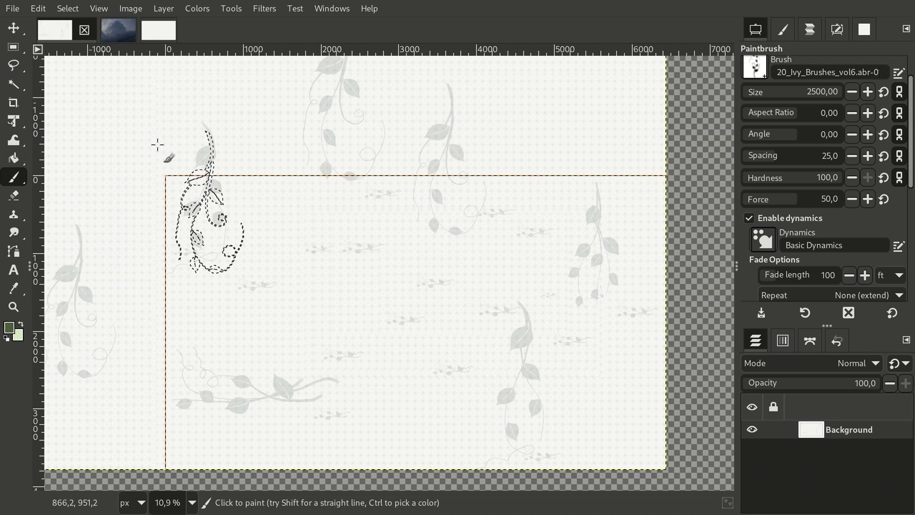
# Stamp ivy left of the canvas, below its bottom-right corner and past its right side.
pyautogui.click(124, 99)
pyautogui.keyDown('ctrl'); pyautogui.scroll(-1, 343, 232); pyautogui.keyUp('ctrl')
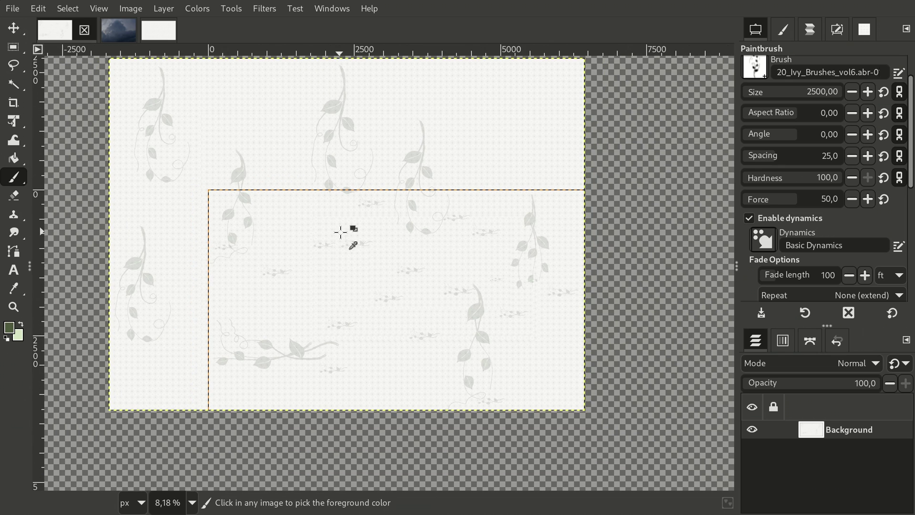
pyautogui.click(557, 424)
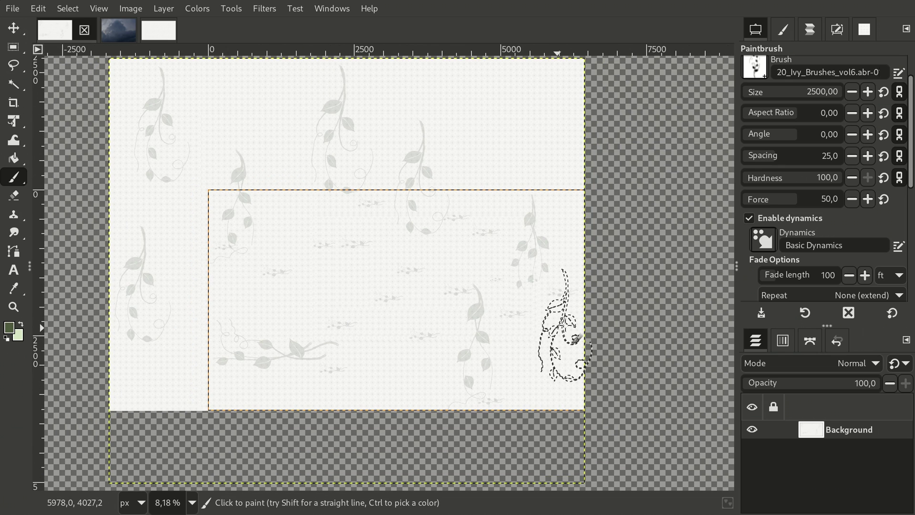
pyautogui.click(644, 266)
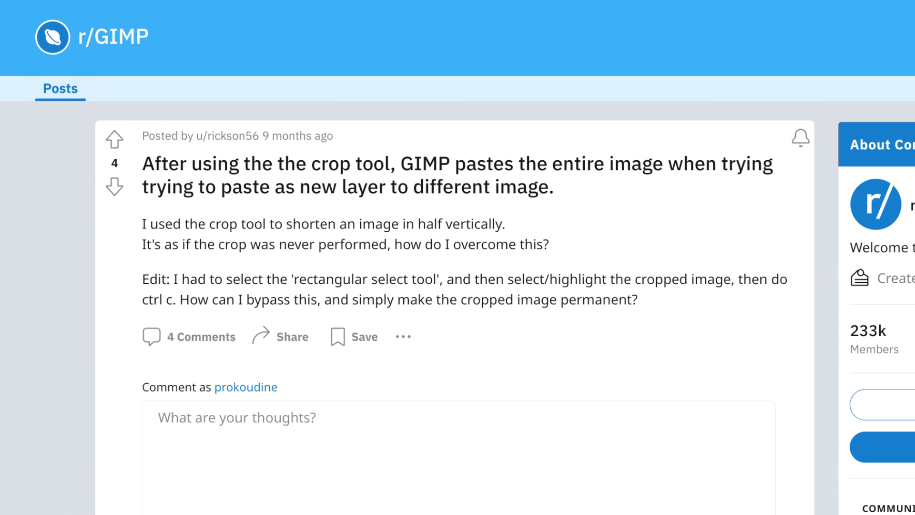
# Scroll down to the GIMP Team reply saying Crop now keeps outside pixels by default.
pyautogui.scroll(-10, 458, 257)
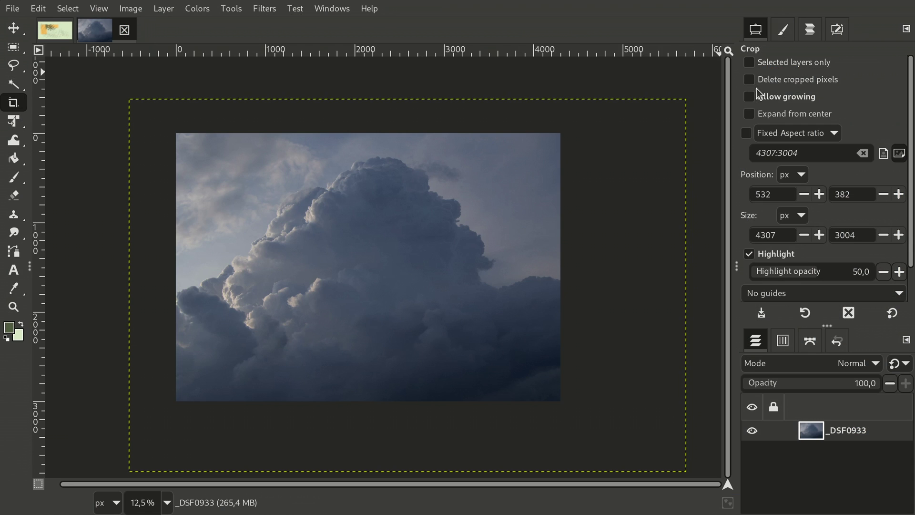
# Enable Delete cropped pixels, undo the old crop, test a 4462×2483 crop, then undo it.
pyautogui.click(757, 80)
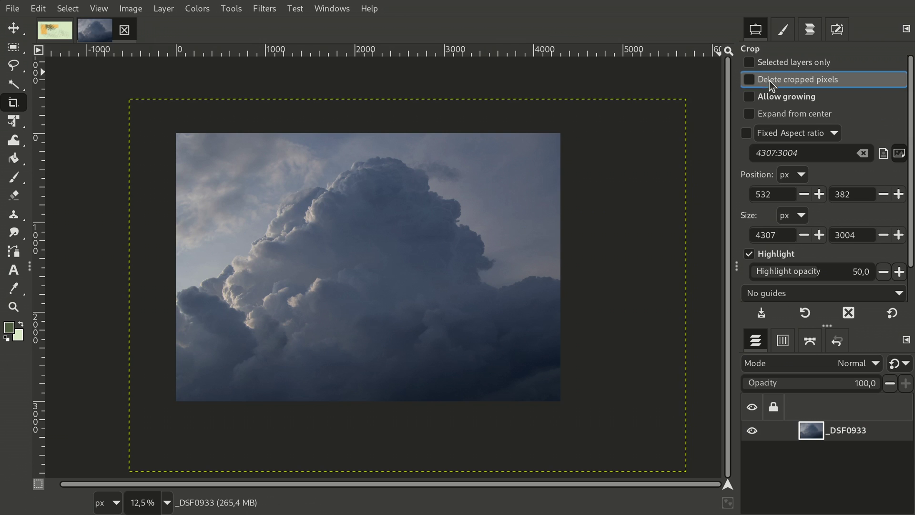
pyautogui.hotkey('ctrl', 'z')
pyautogui.moveTo(205, 155); pyautogui.dragTo(604, 377)
pyautogui.press('Return')
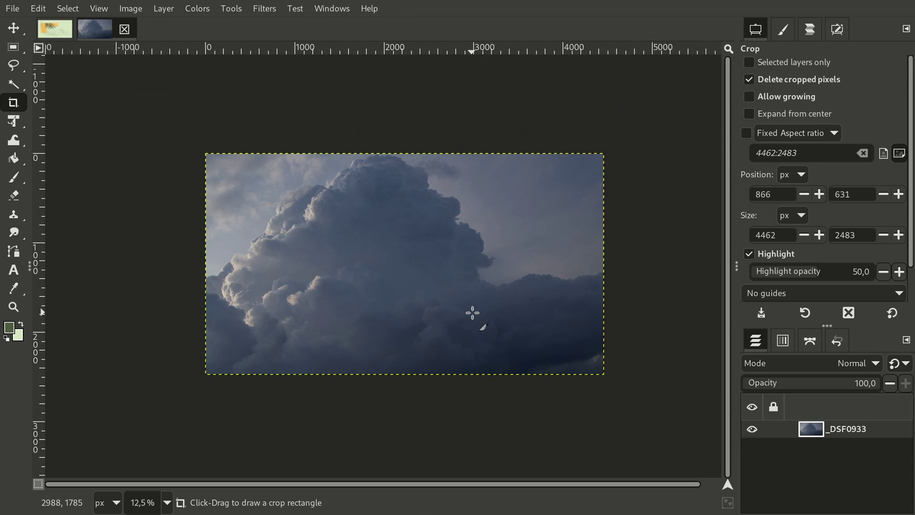
pyautogui.hotkey('ctrl', 'z')
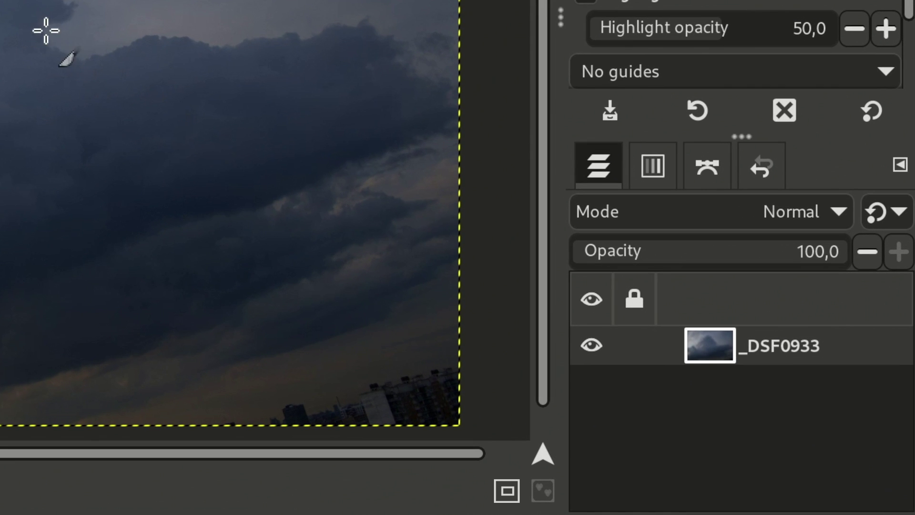
# Crop the cloud photo to a smaller area and turn on Show All to display pixels beyond the canvas.
pyautogui.press('-')
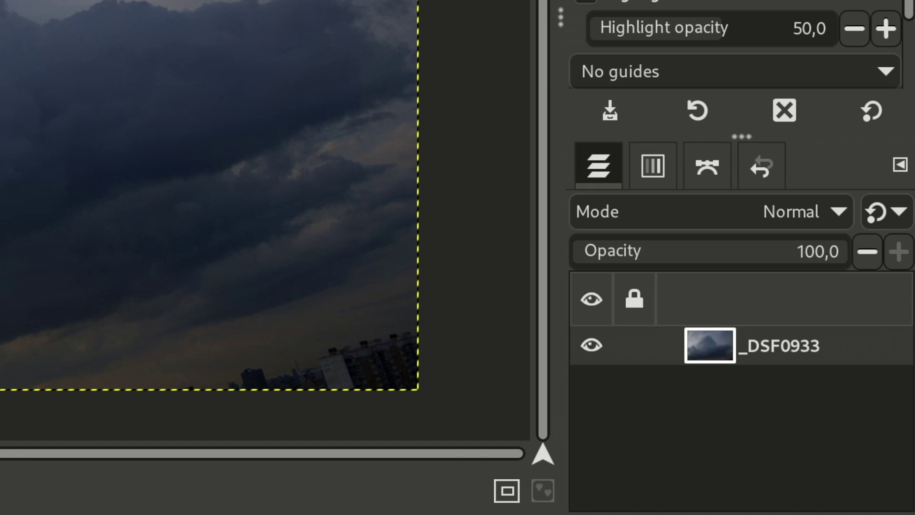
pyautogui.moveTo(0, 0); pyautogui.dragTo(245, 264)
pyautogui.press('Return')
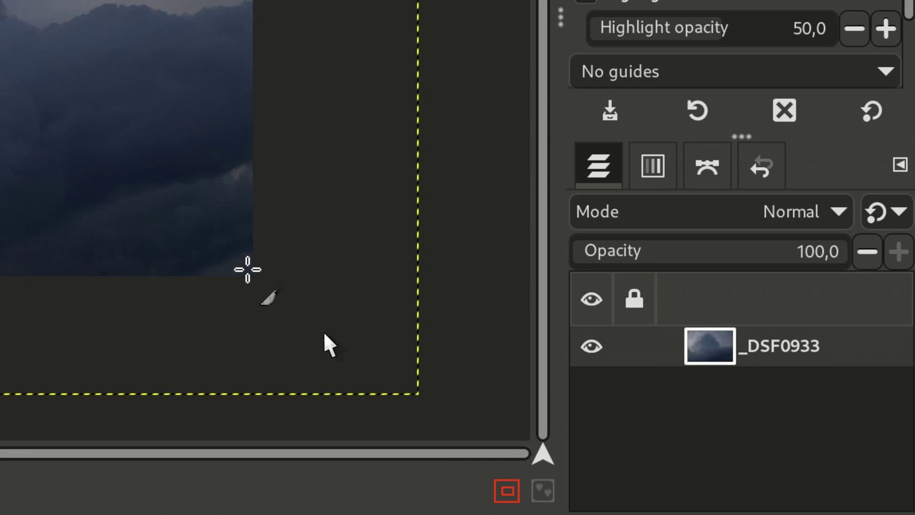
pyautogui.click(500, 489)
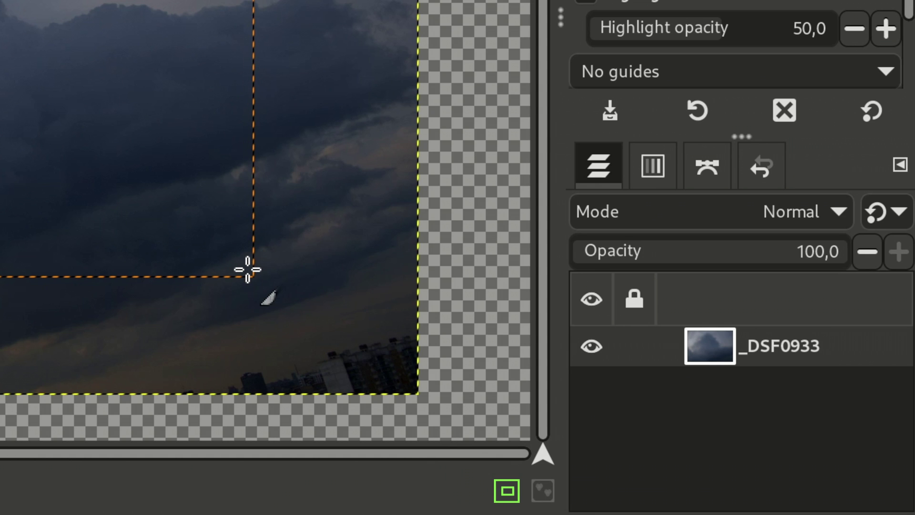